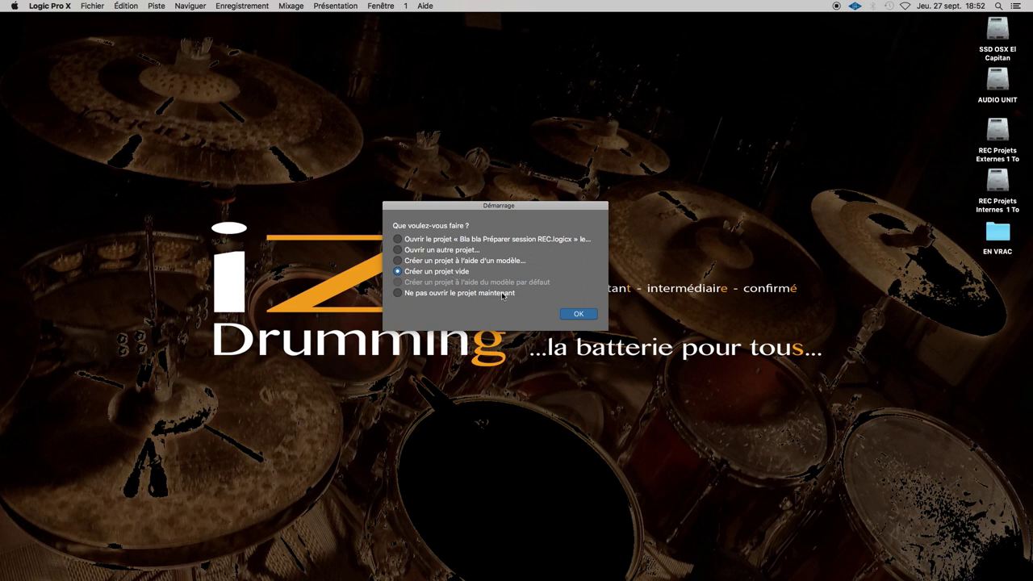
# Create an empty project and set up 15 new audio tracks with ascending inputs starting at Entrée 1
pyautogui.click(579, 314)
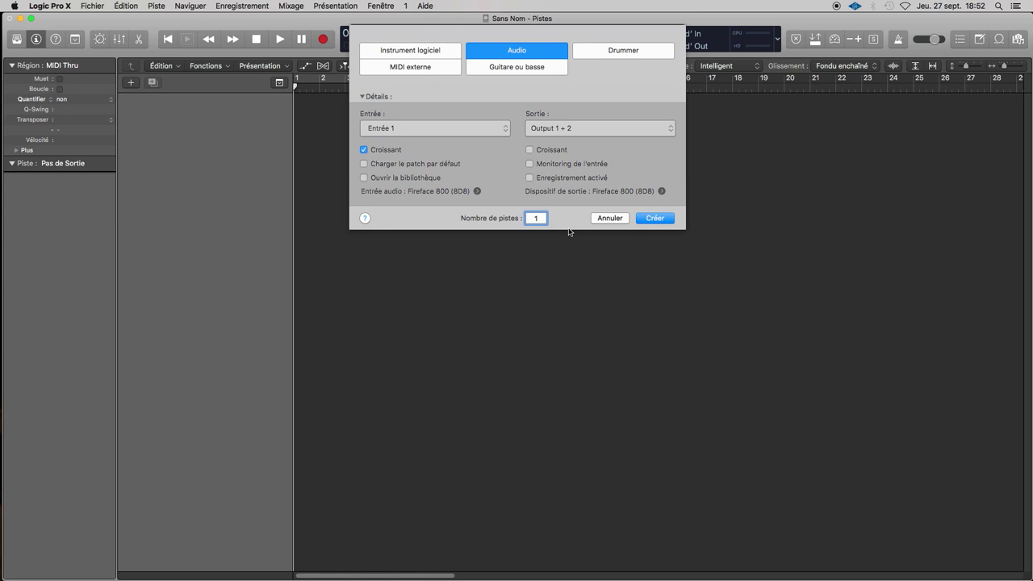
pyautogui.write('5')
pyautogui.click(381, 128)
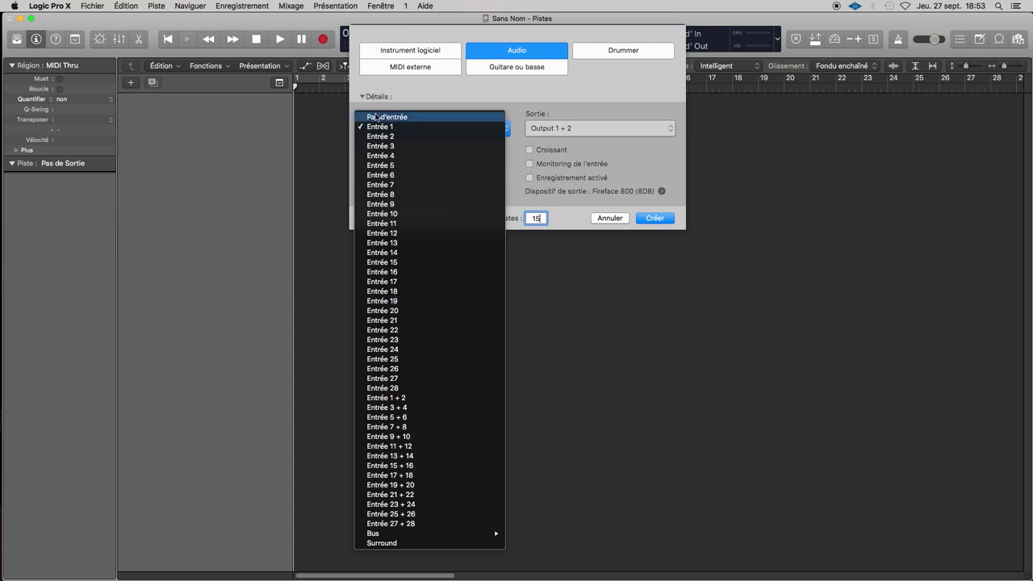
pyautogui.click(382, 128)
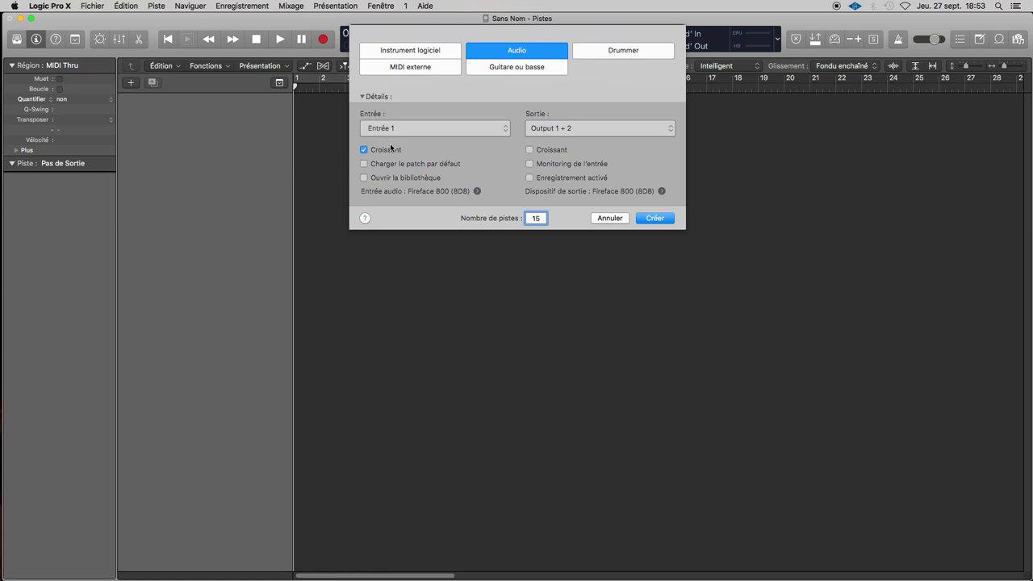
pyautogui.click(365, 151)
# Route the new audio tracks to Output 1 + 2 and create them
pyautogui.click(543, 131)
pyautogui.moveTo(546, 137)
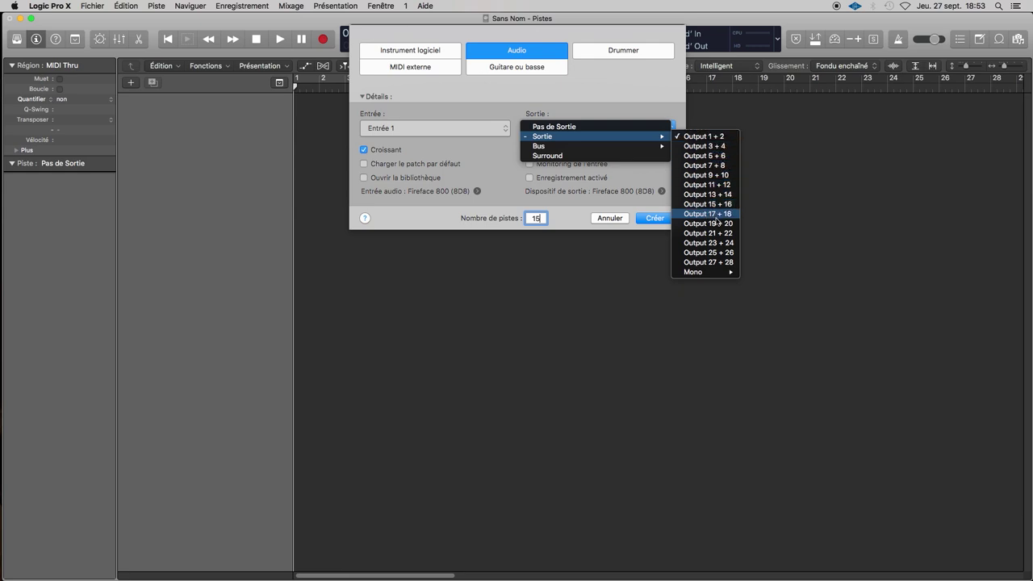
pyautogui.click(703, 136)
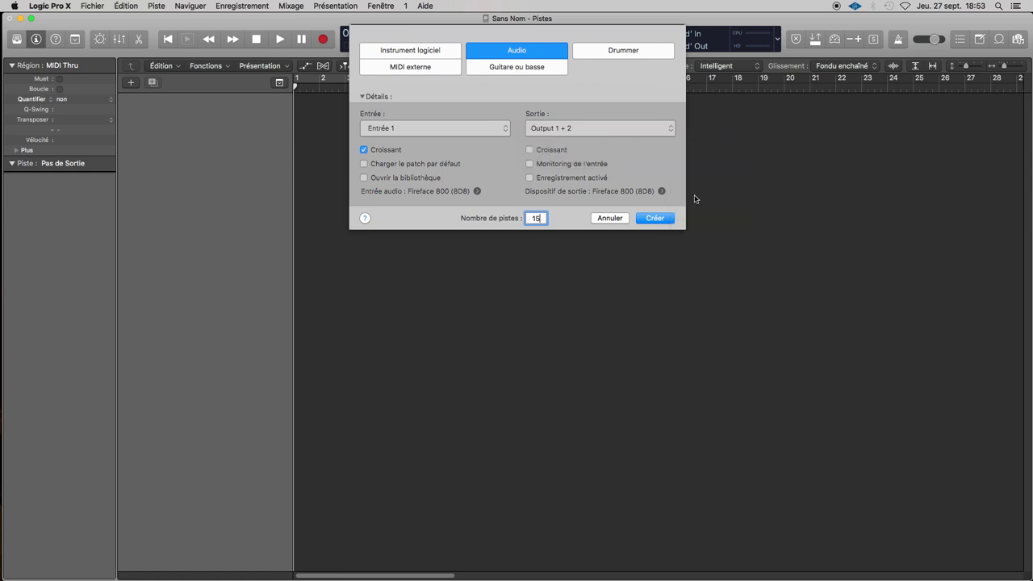
pyautogui.click(660, 221)
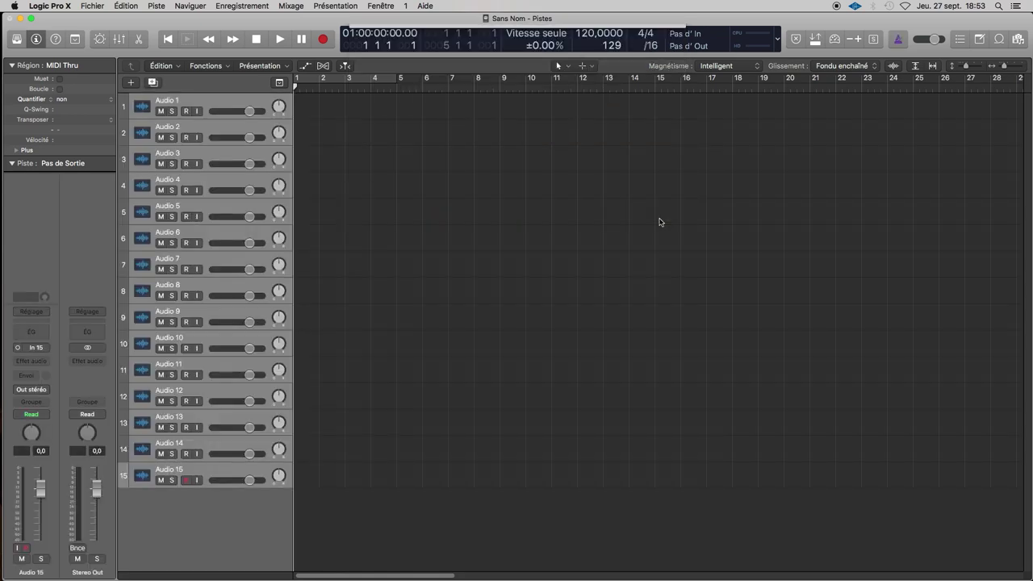
# Rename audio tracks 1 to 3 as OH L, OH R and HH
pyautogui.click(191, 98)
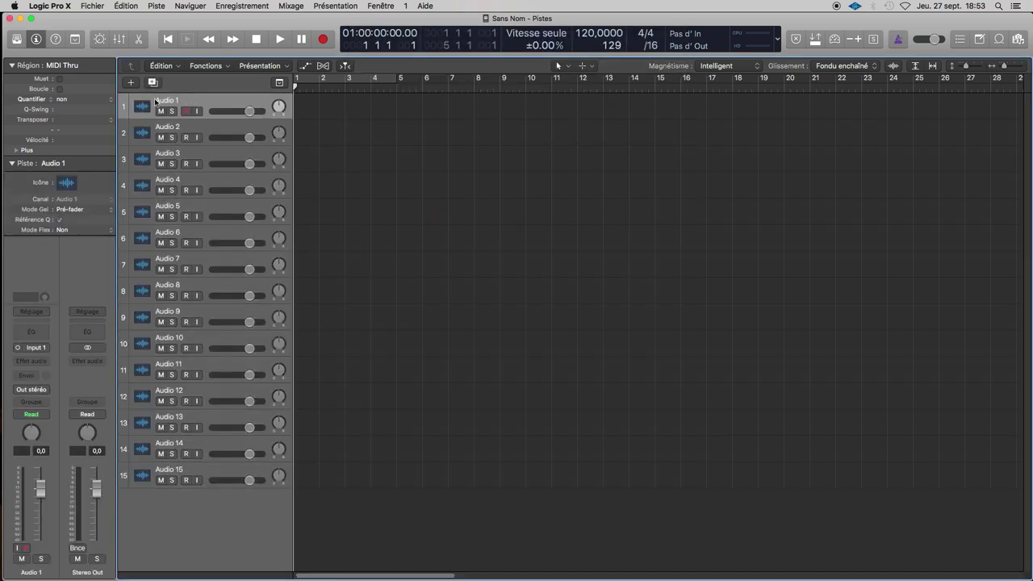
pyautogui.doubleClick(172, 101)
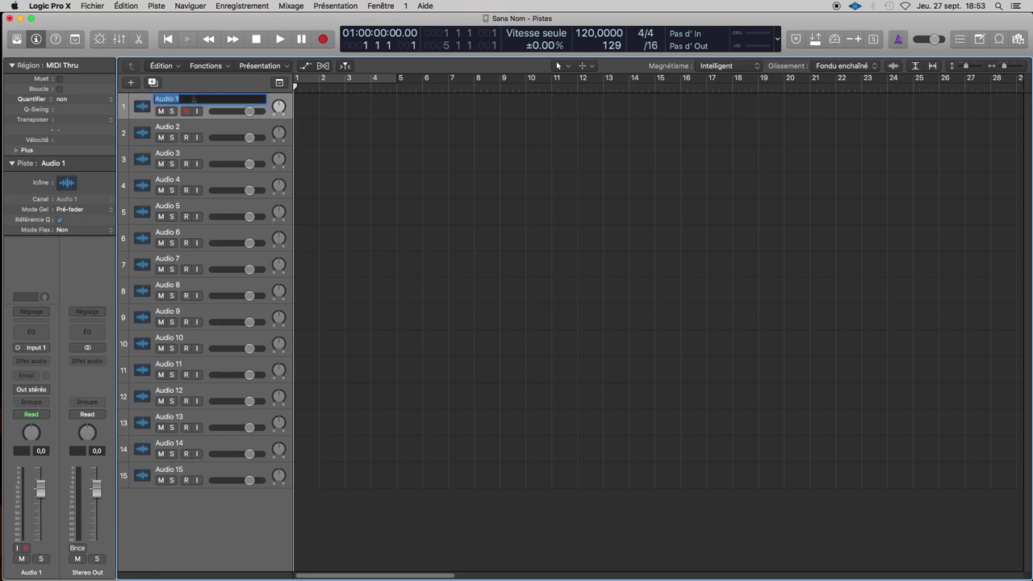
pyautogui.write('OH L')
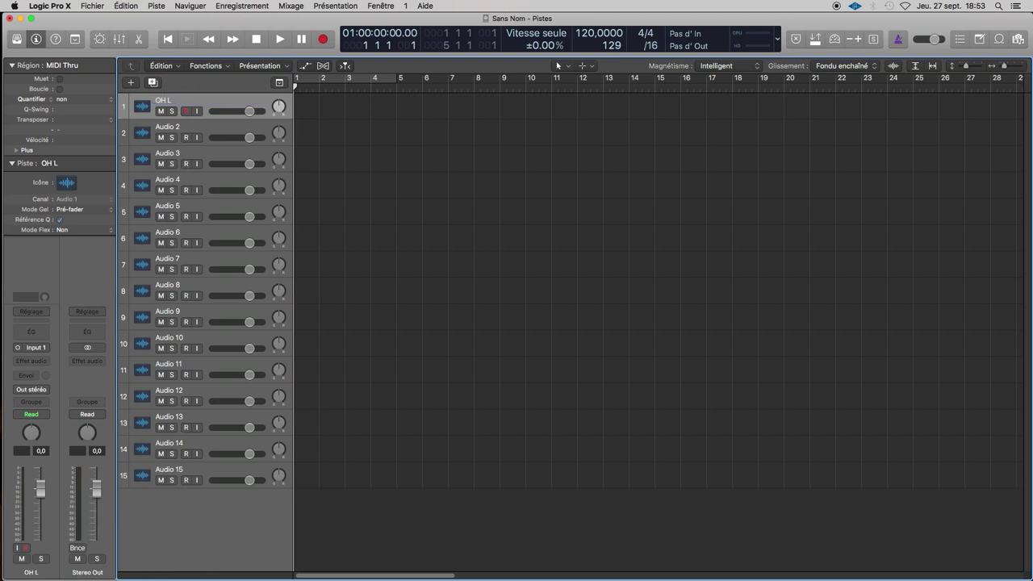
pyautogui.click(179, 127)
pyautogui.doubleClick(159, 126)
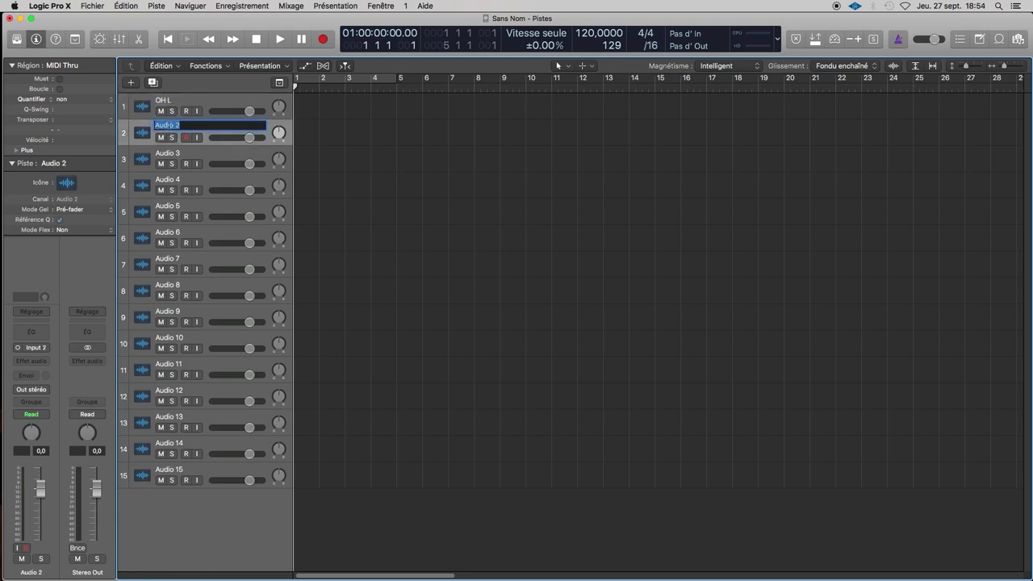
pyautogui.write('OH R')
pyautogui.press('Return')
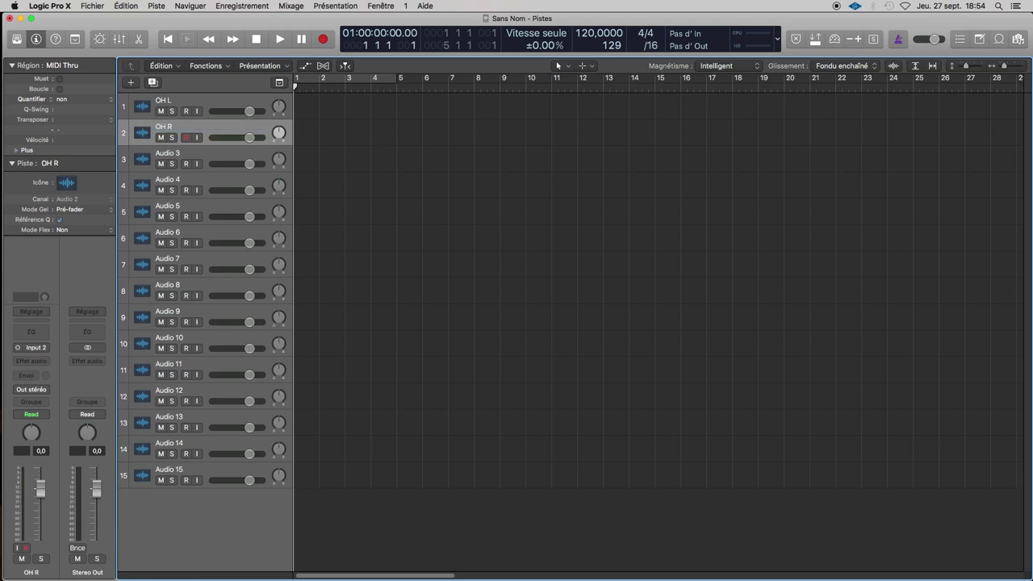
pyautogui.doubleClick(176, 152)
pyautogui.write('HH')
pyautogui.press('Return')
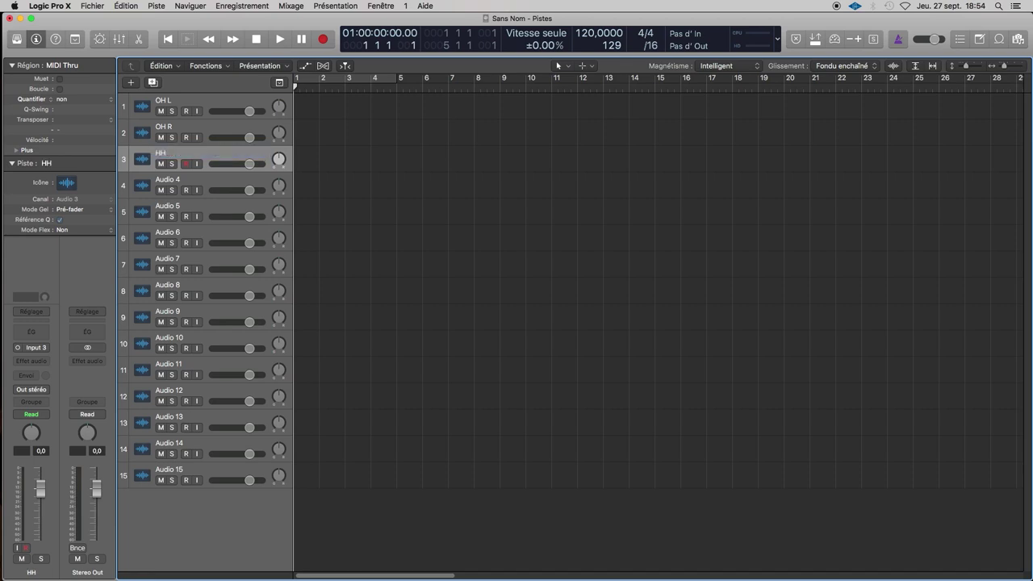
# Rename audio tracks 4 to 6 as KICK IN, KICK OUT and SUB KICK
pyautogui.doubleClick(166, 179)
pyautogui.write('KICK IN')
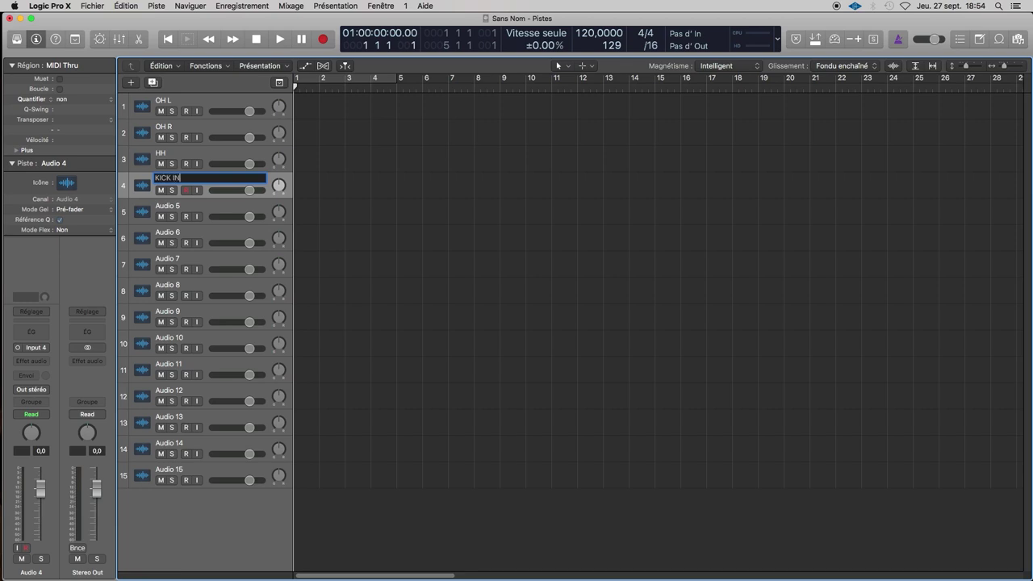
pyautogui.press('Return')
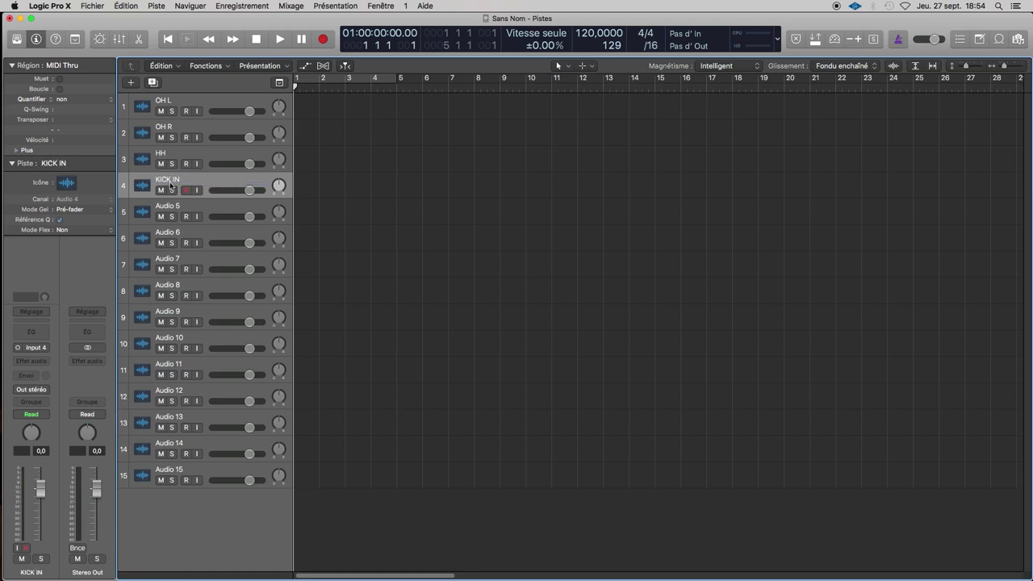
pyautogui.doubleClick(171, 206)
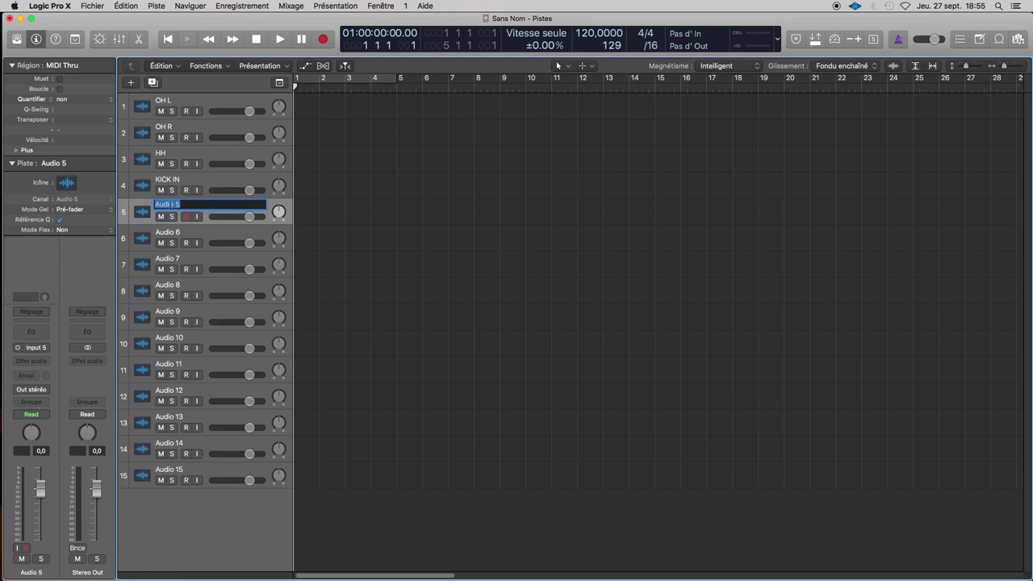
pyautogui.write('KICK OUT')
pyautogui.press('Return')
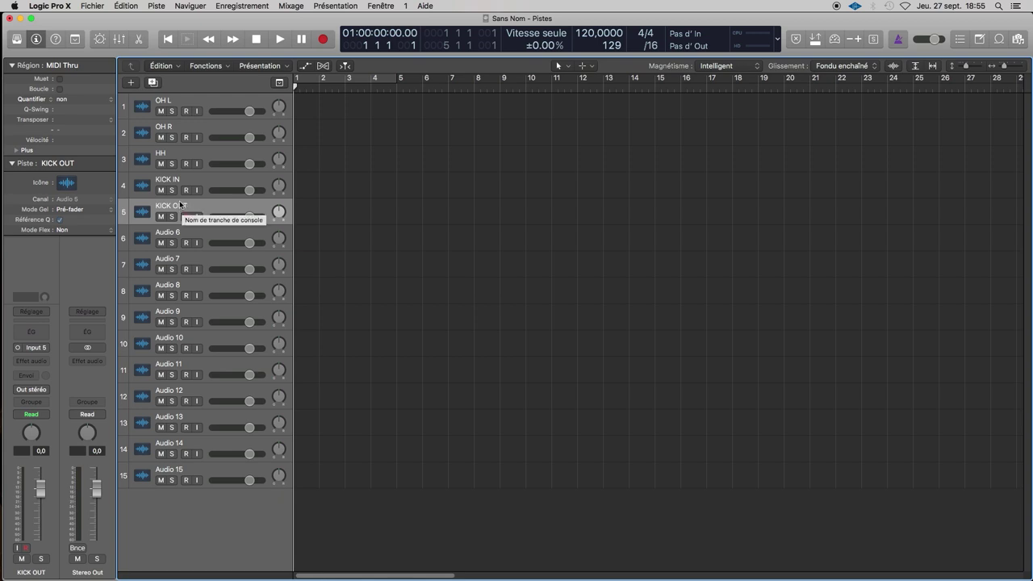
pyautogui.doubleClick(166, 234)
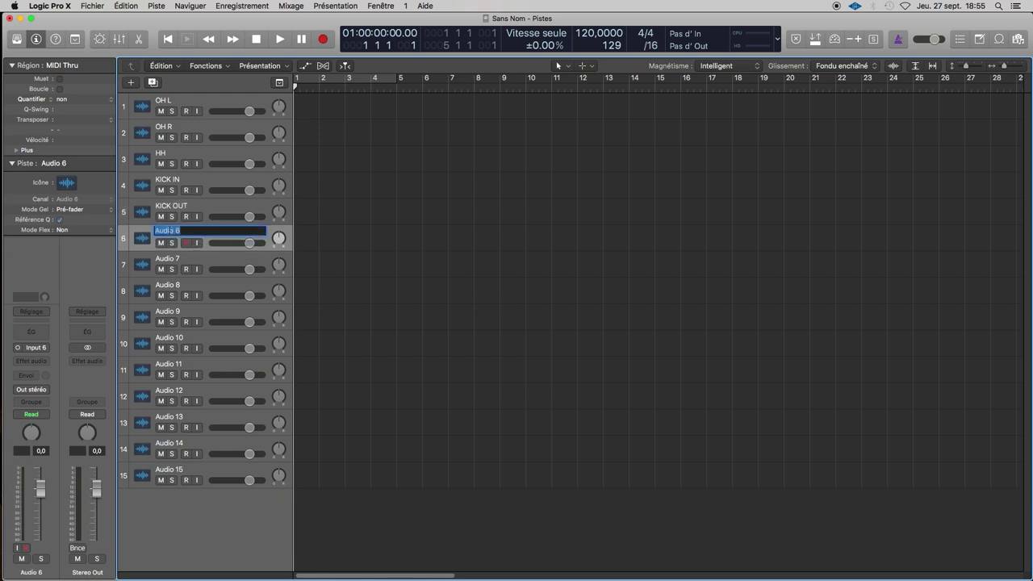
pyautogui.write('SUB KICK')
pyautogui.press('Return')
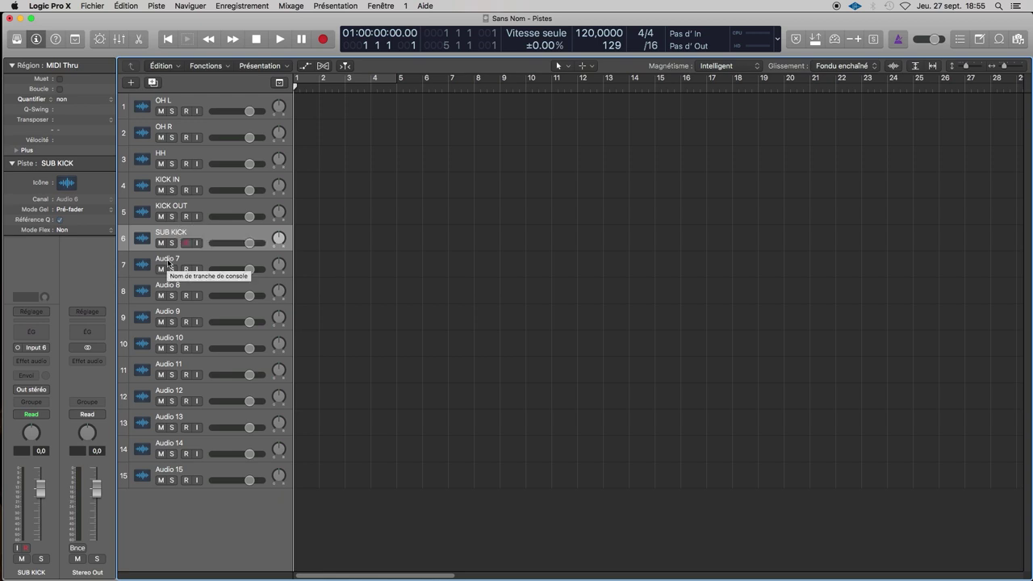
# Rename audio tracks 7 and 8 as SN TOP and SN BOT
pyautogui.click(168, 260)
pyautogui.doubleClick(168, 260)
pyautogui.write('SN TOP')
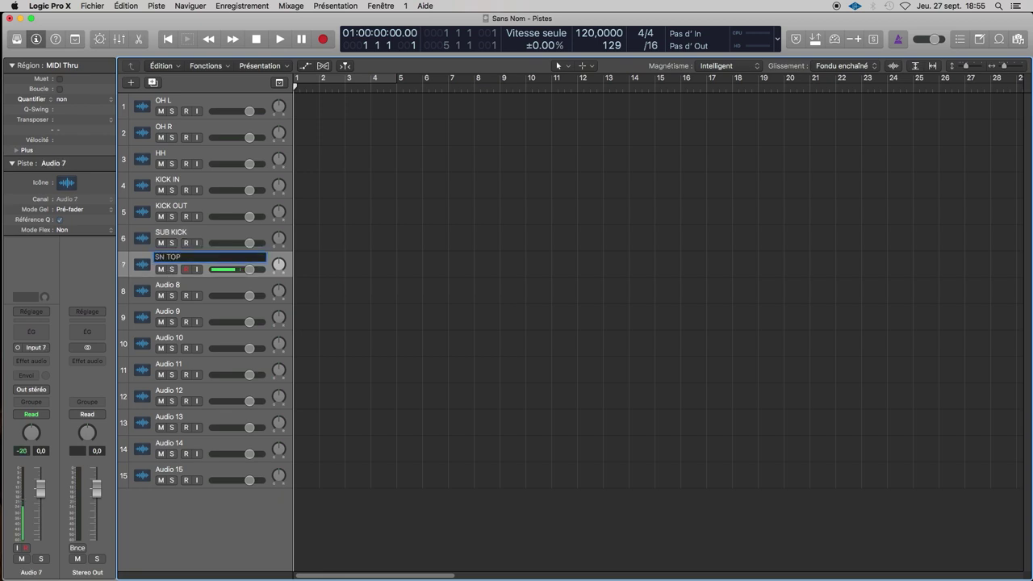
pyautogui.press('Return')
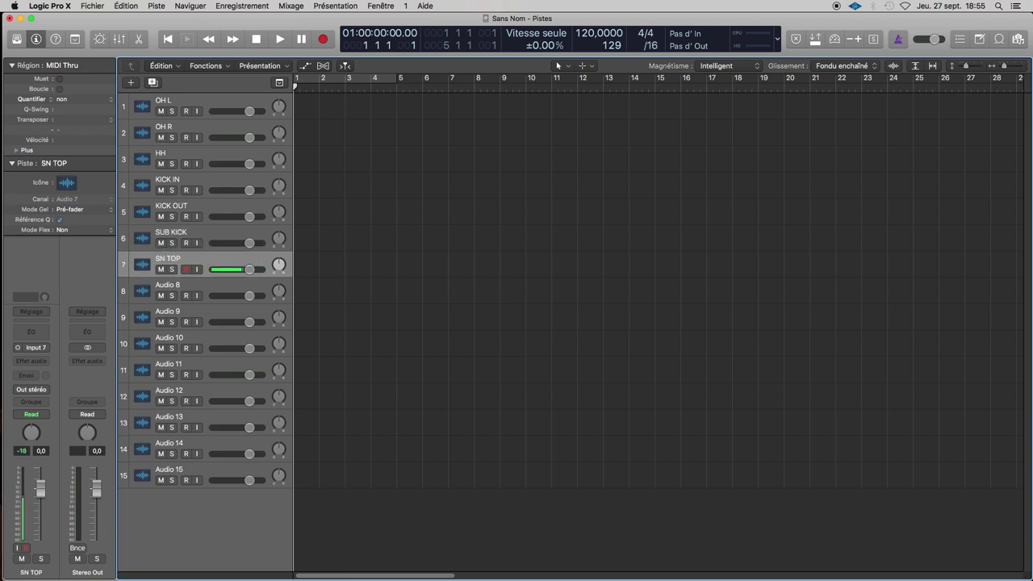
pyautogui.doubleClick(167, 284)
pyautogui.write('SN BO')
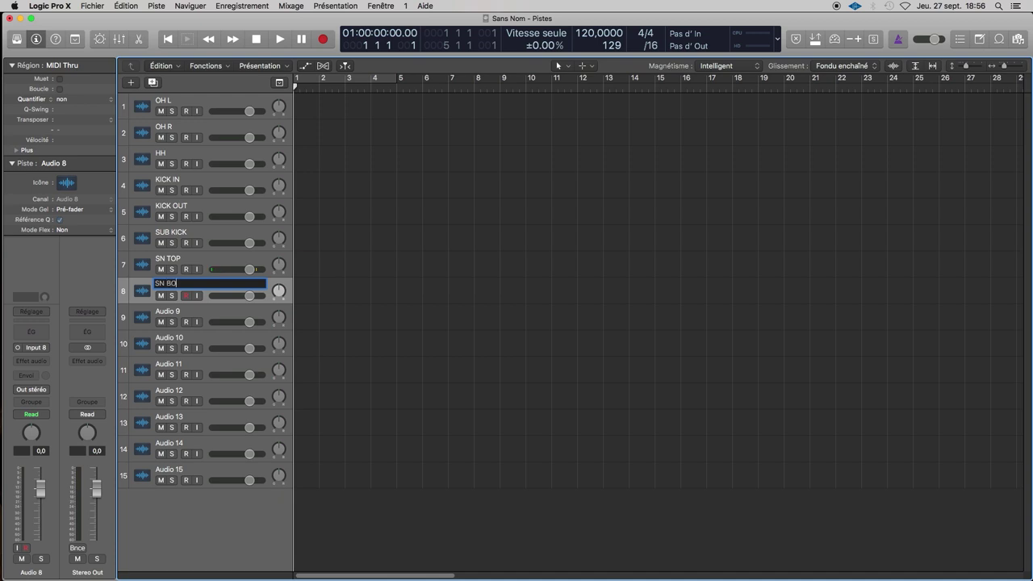
pyautogui.write('T')
pyautogui.press('Return')
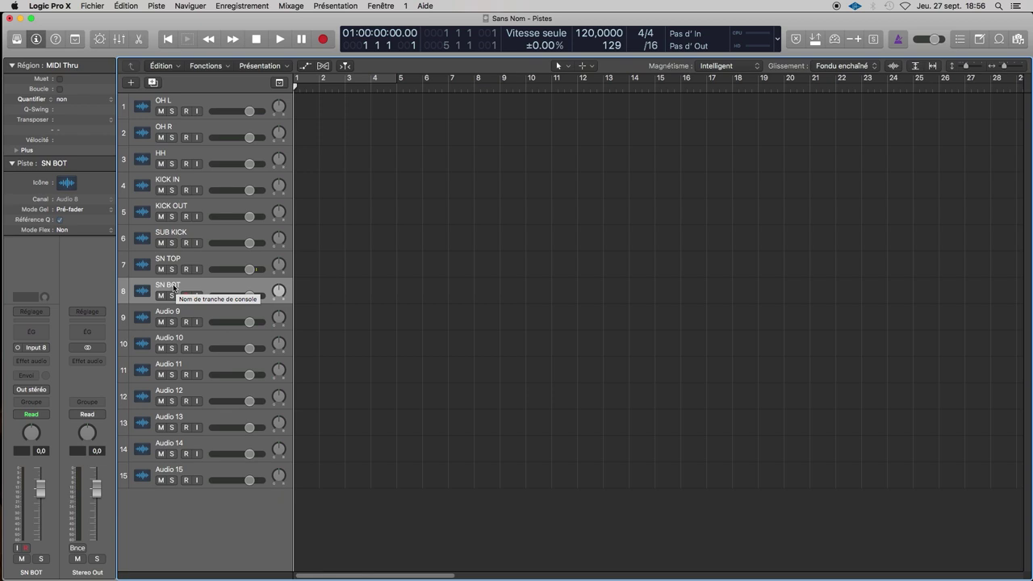
# Rename audio tracks 9 to 12 as TOM 1, TOM 2, TOM 3 and TOM 4
pyautogui.doubleClick(173, 313)
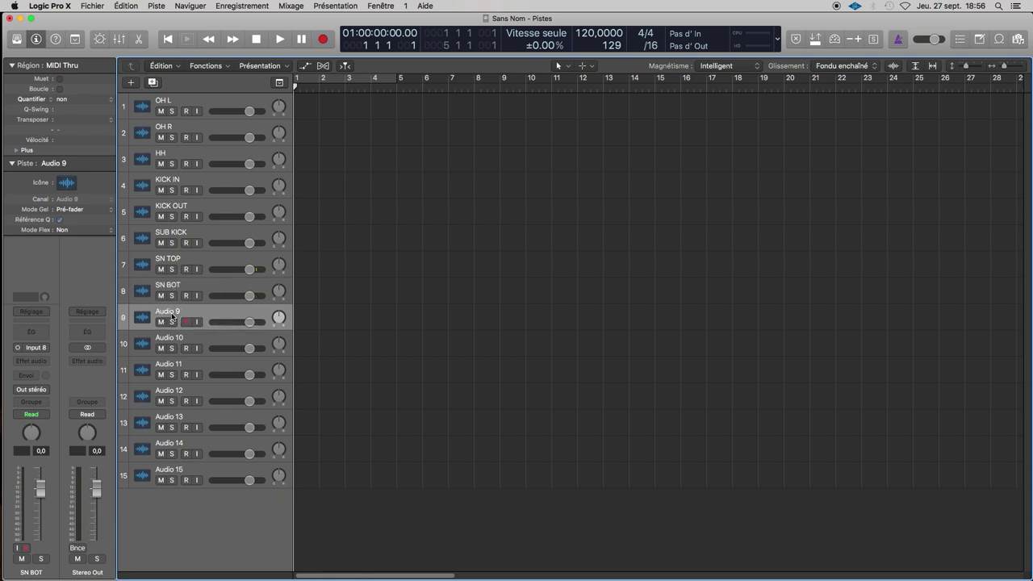
pyautogui.write('TOM 1')
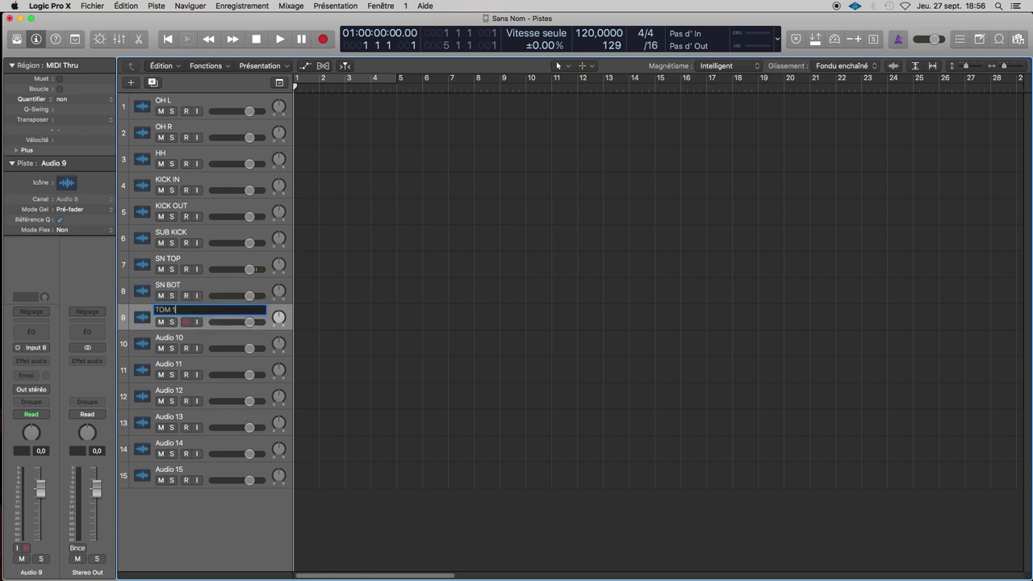
pyautogui.press('Return')
pyautogui.doubleClick(173, 338)
pyautogui.write('TOM 2')
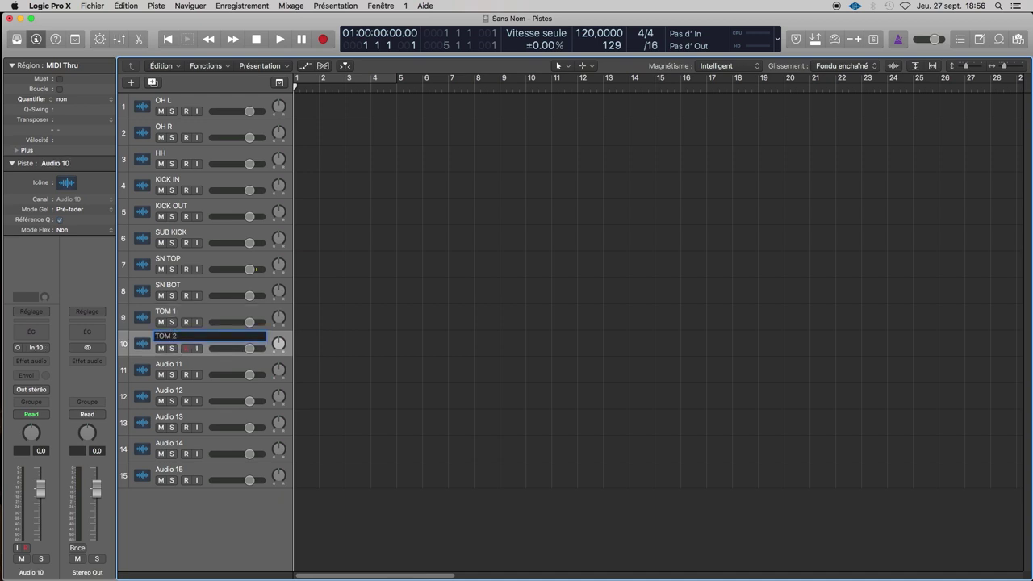
pyautogui.doubleClick(173, 364)
pyautogui.write('TOM 3')
pyautogui.press('Return')
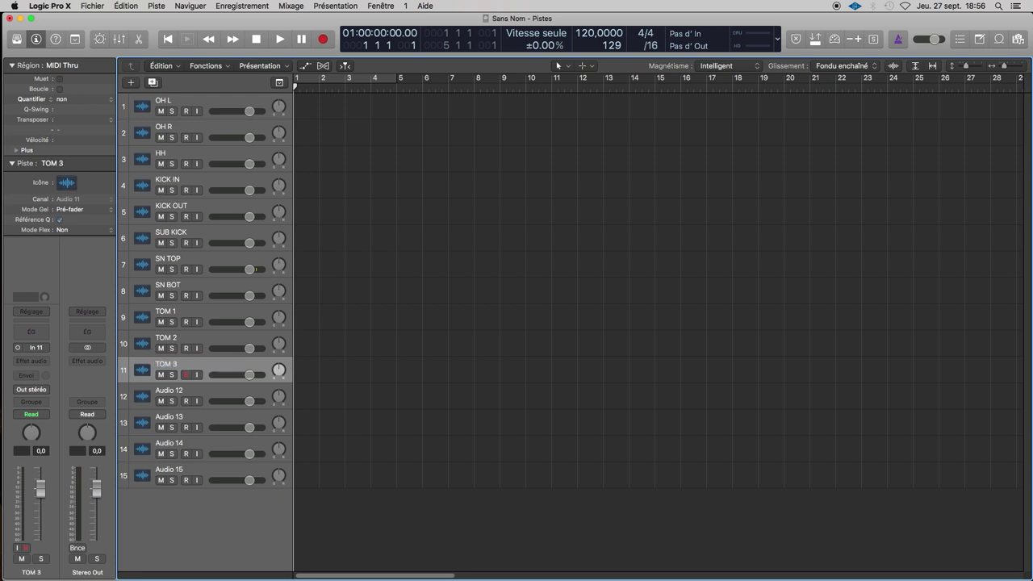
pyautogui.doubleClick(170, 391)
pyautogui.write('TOM 4')
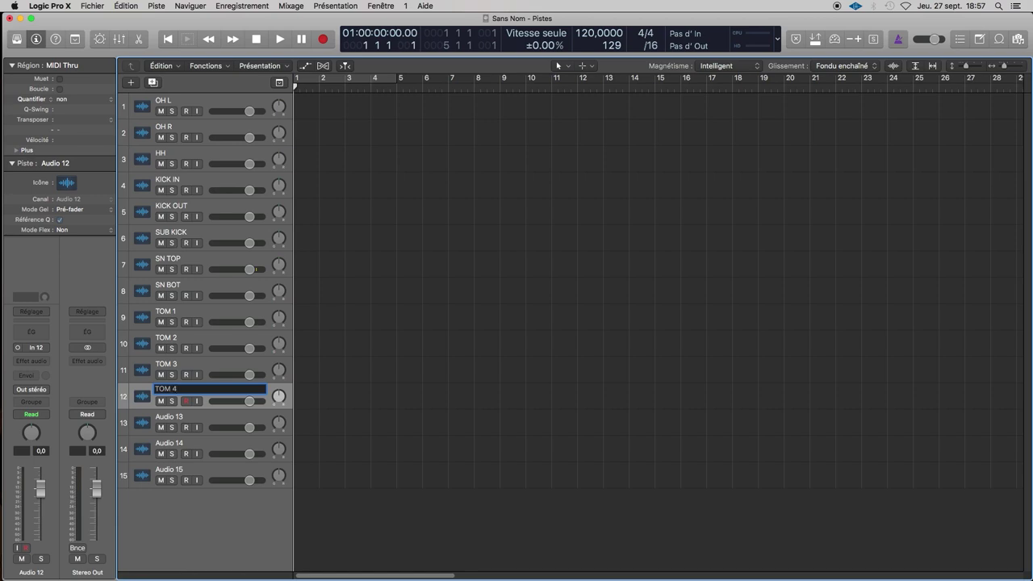
pyautogui.press('Return')
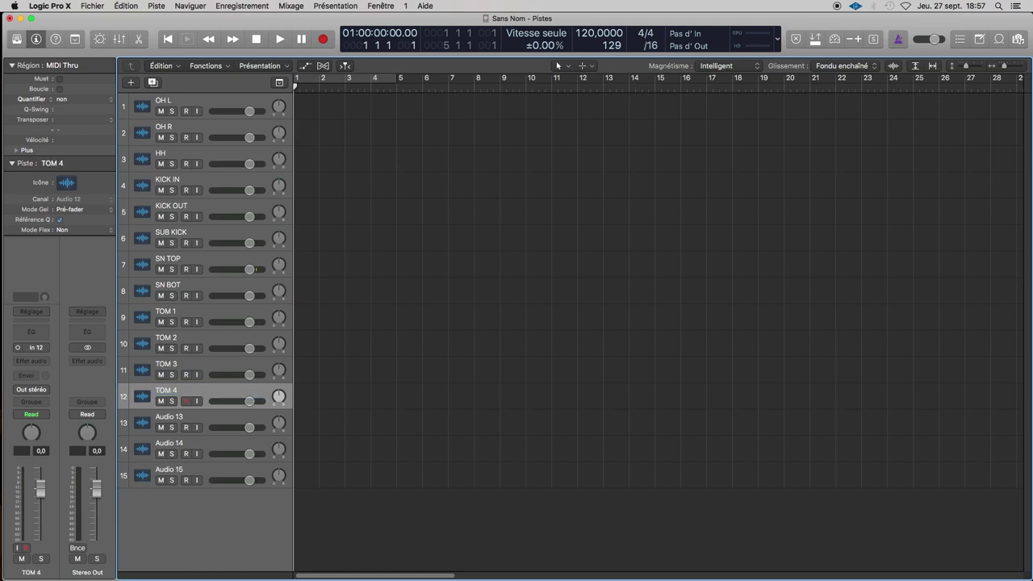
pyautogui.click(169, 314)
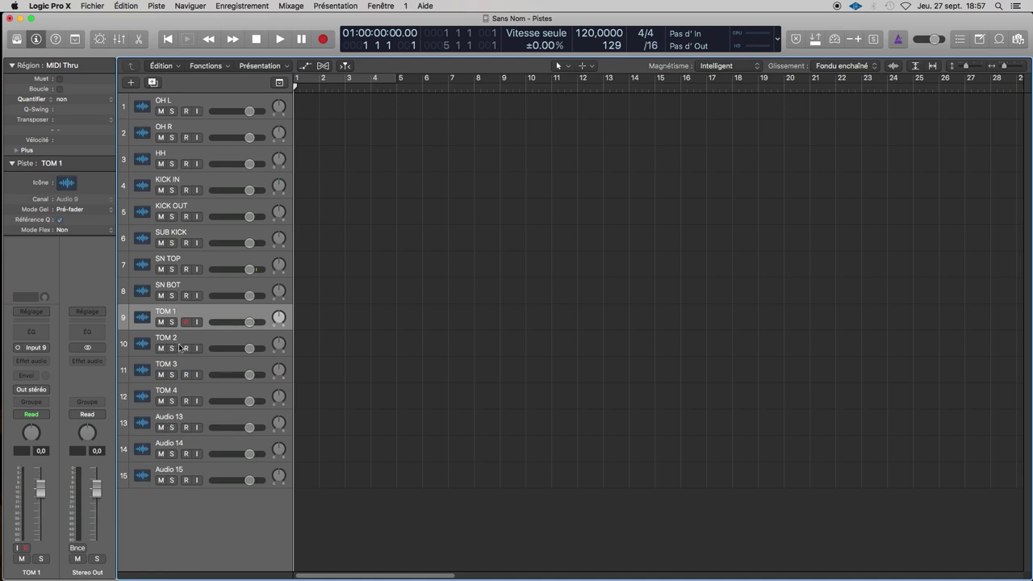
# Rename audio tracks 13 to 15 as ROOM L, ROOM R and ROOM MONO
pyautogui.doubleClick(171, 418)
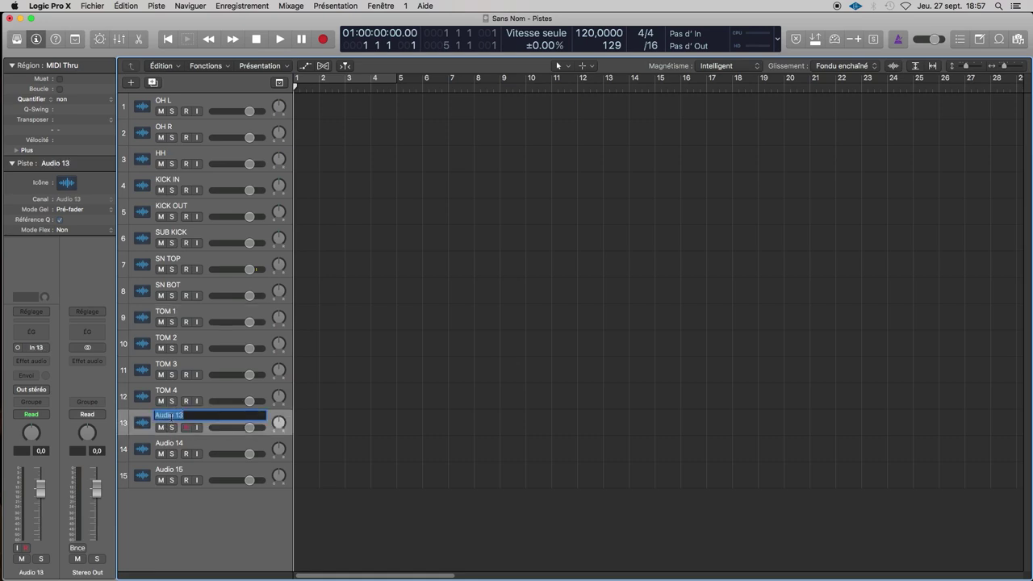
pyautogui.write('ROOM L')
pyautogui.press('Return')
pyautogui.doubleClick(171, 442)
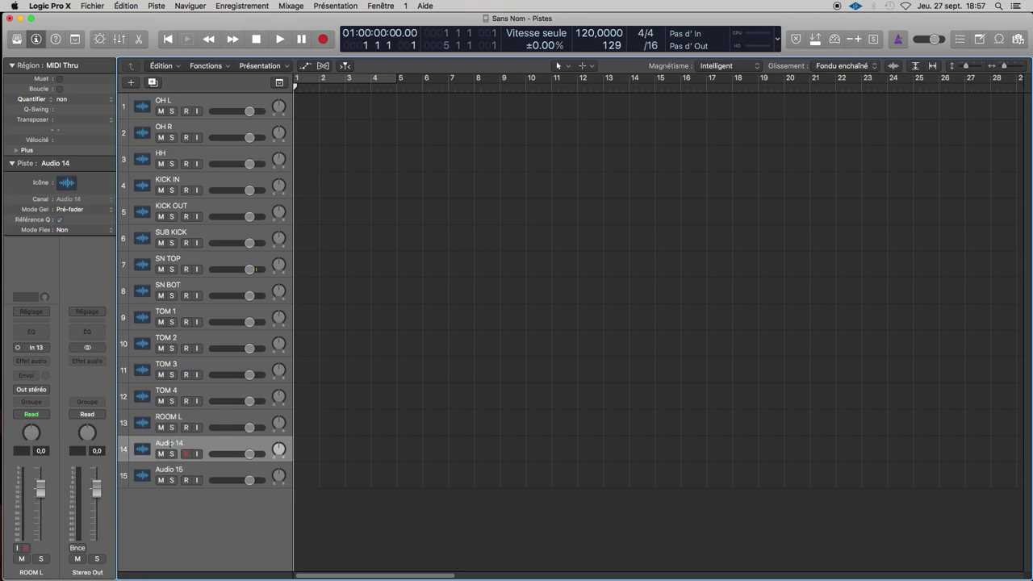
pyautogui.write('ROOM R')
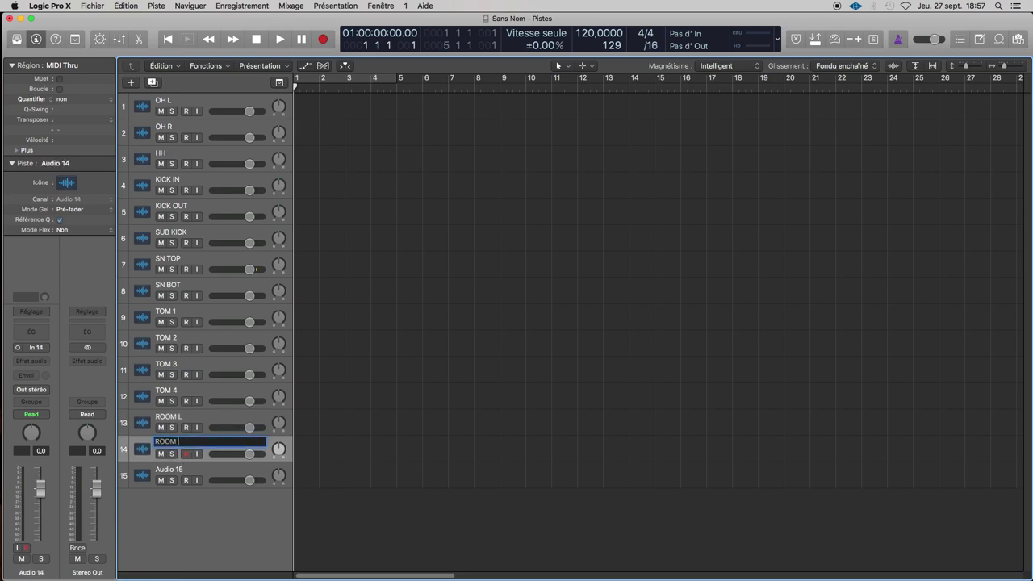
pyautogui.press('Return')
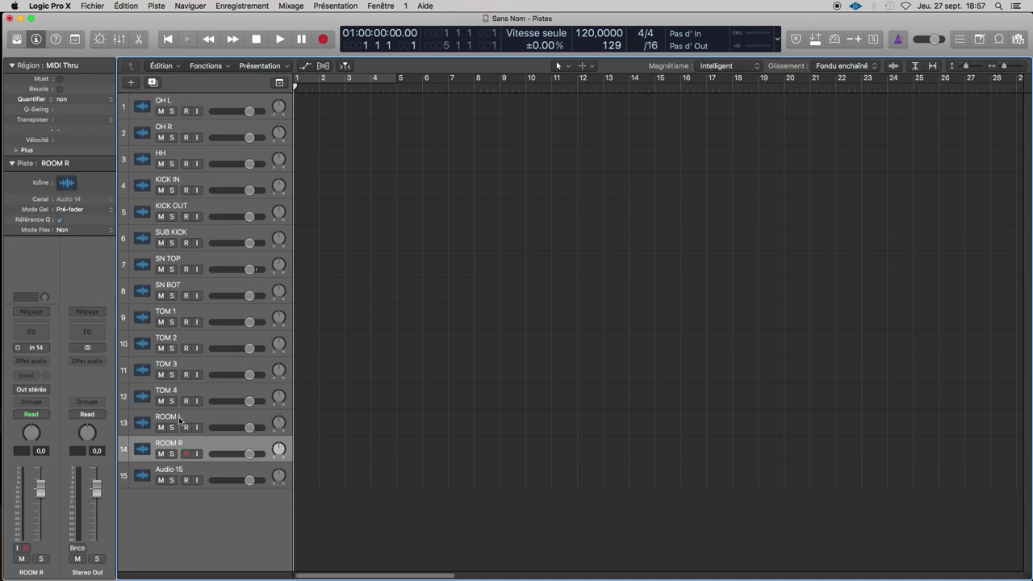
pyautogui.doubleClick(169, 469)
pyautogui.write('ROOM MONO')
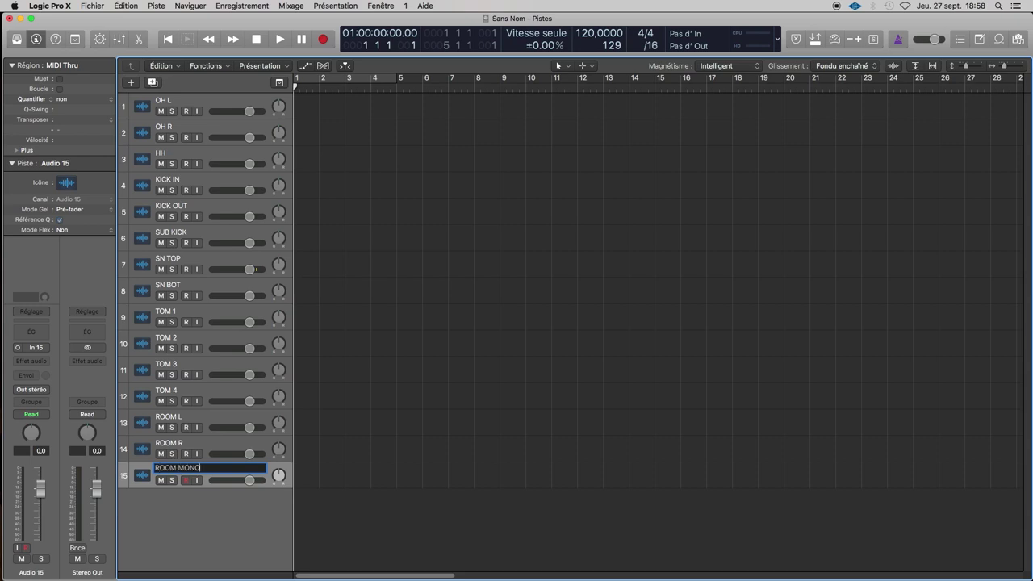
pyautogui.press('Return')
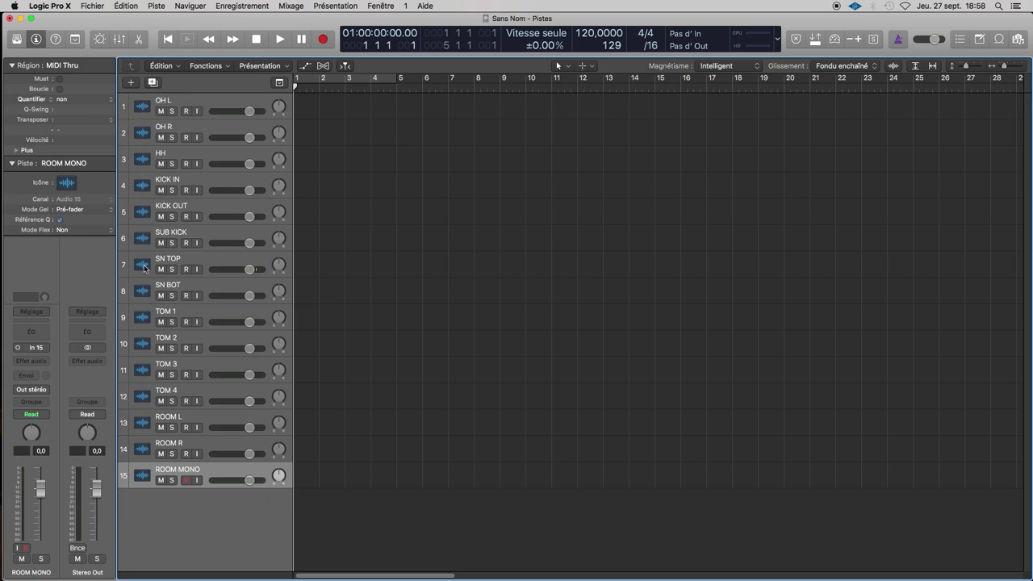
# Give the OH L and OH R tracks the cymbal icon from the Batterie category
pyautogui.click(144, 108)
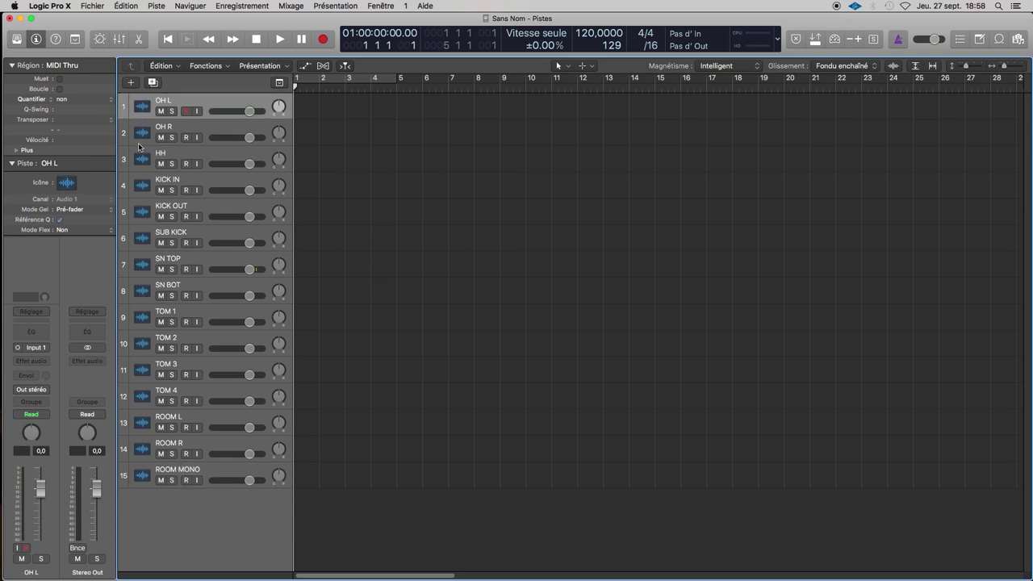
pyautogui.click(66, 185)
pyautogui.moveTo(123, 83)
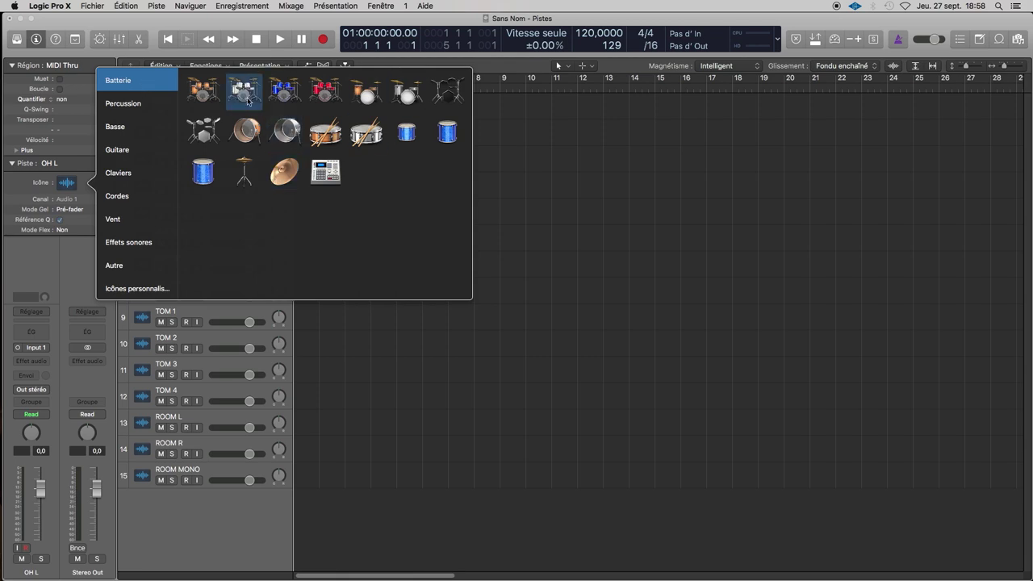
pyautogui.click(283, 171)
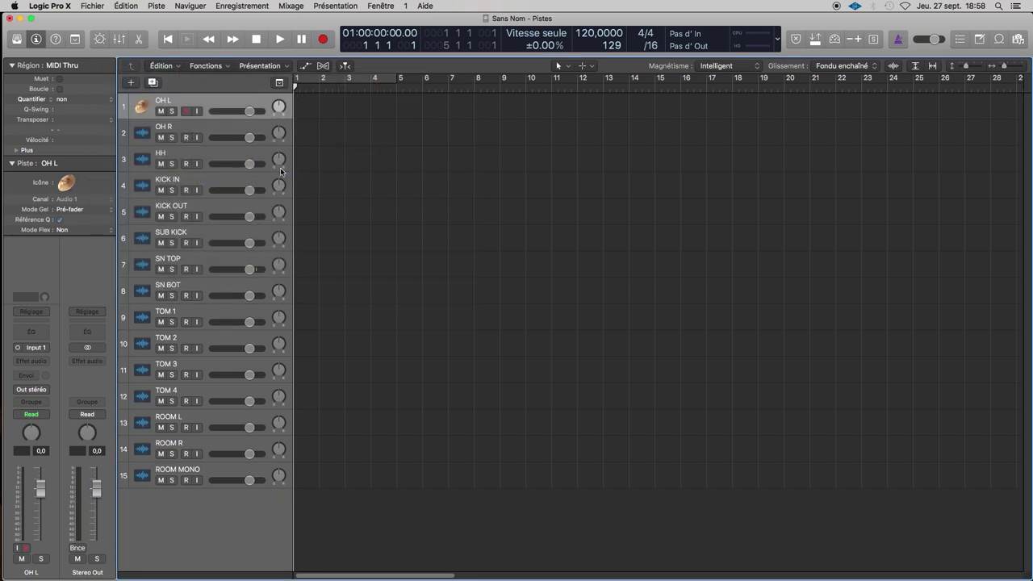
pyautogui.click(144, 137)
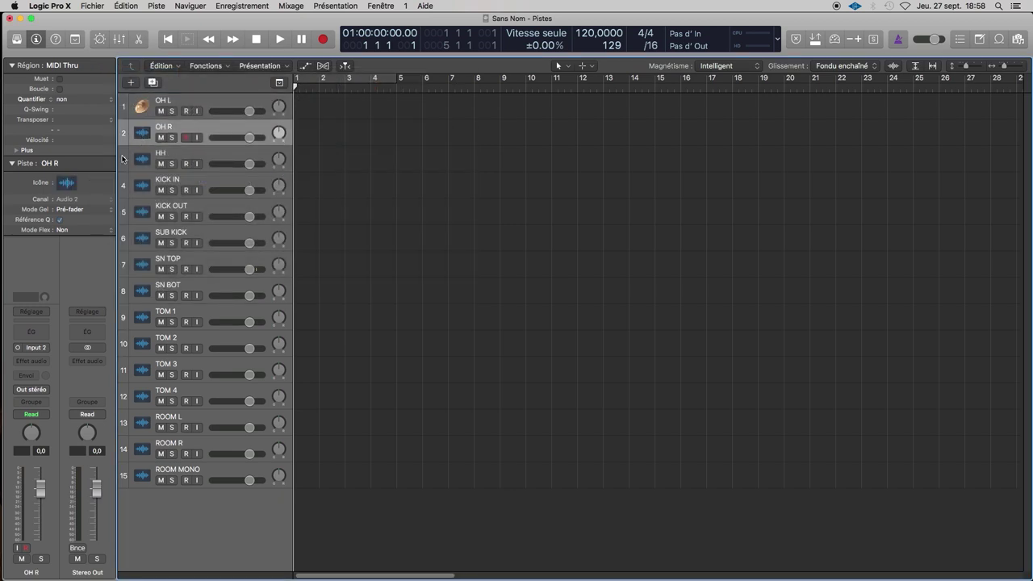
pyautogui.click(69, 184)
pyautogui.click(132, 80)
pyautogui.click(278, 171)
# Give the HH track the hi-hat stand icon from the Batterie category
pyautogui.click(142, 160)
pyautogui.click(68, 184)
pyautogui.click(133, 80)
pyautogui.click(244, 171)
# Give the KICK IN, KICK OUT and SUB KICK tracks the copper-coloured bass drum icon
pyautogui.click(142, 186)
pyautogui.click(68, 183)
pyautogui.click(132, 80)
pyautogui.click(246, 131)
pyautogui.click(142, 212)
pyautogui.click(249, 130)
pyautogui.click(144, 239)
pyautogui.click(68, 183)
pyautogui.click(132, 79)
pyautogui.click(246, 131)
# Give the SN TOP and SN BOT tracks the wooden snare drum icon from the Batterie category
pyautogui.click(144, 265)
pyautogui.click(68, 183)
pyautogui.click(133, 80)
pyautogui.click(143, 291)
pyautogui.click(68, 183)
pyautogui.click(132, 80)
pyautogui.click(247, 130)
# Give the TOM 1 and TOM 2 tracks the small blue tom icon
pyautogui.click(144, 317)
pyautogui.click(68, 183)
pyautogui.click(407, 131)
pyautogui.click(144, 344)
pyautogui.click(67, 183)
pyautogui.click(407, 131)
# Give the TOM 3 and TOM 4 tracks larger blue tom icons from the Batterie category
pyautogui.click(143, 370)
pyautogui.click(68, 183)
pyautogui.click(132, 80)
pyautogui.click(407, 131)
pyautogui.click(143, 396)
pyautogui.click(68, 183)
pyautogui.click(133, 80)
pyautogui.click(406, 131)
# Give the ROOM L, ROOM R and ROOM MONO tracks a full drum kit icon from the Batterie category
pyautogui.click(144, 423)
pyautogui.click(68, 183)
pyautogui.click(132, 79)
pyautogui.click(244, 90)
pyautogui.click(144, 449)
pyautogui.click(68, 183)
pyautogui.click(132, 80)
pyautogui.click(243, 91)
pyautogui.click(143, 475)
pyautogui.click(68, 183)
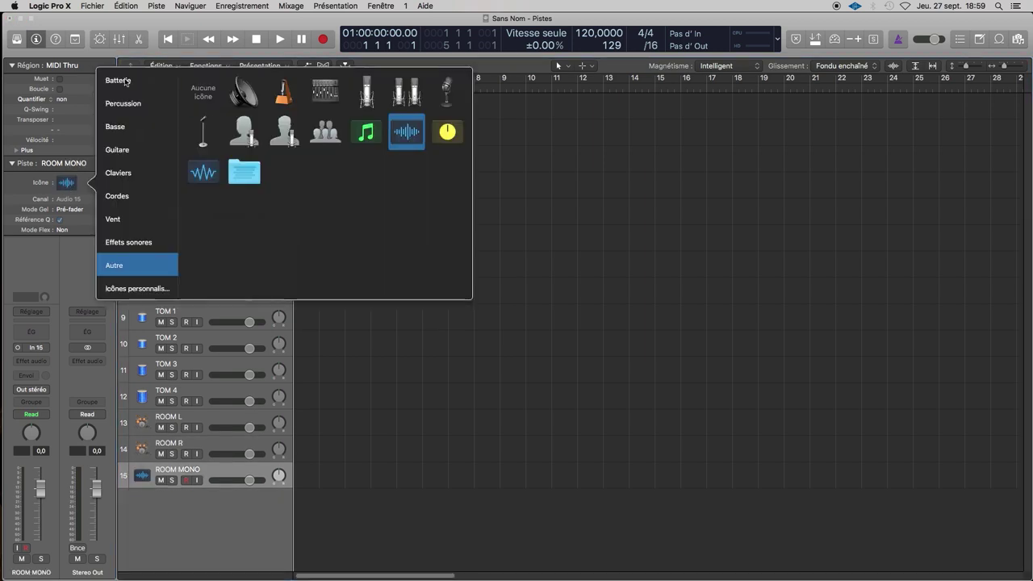
pyautogui.click(132, 80)
pyautogui.click(204, 94)
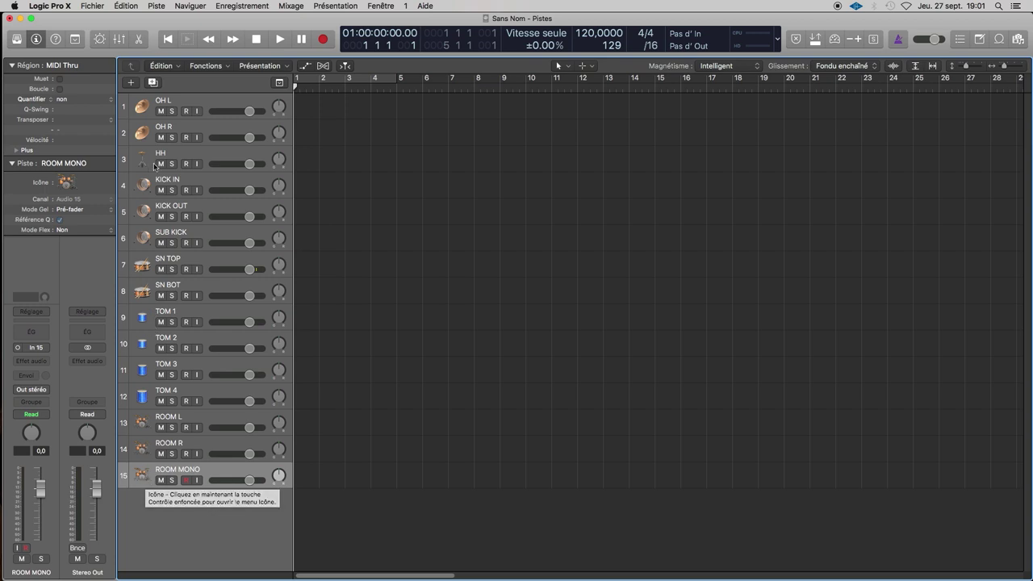
# Assign the darkest red track colour to all 15 tracks, then close the colour palette and deselect the tracks
pyautogui.click(123, 97)
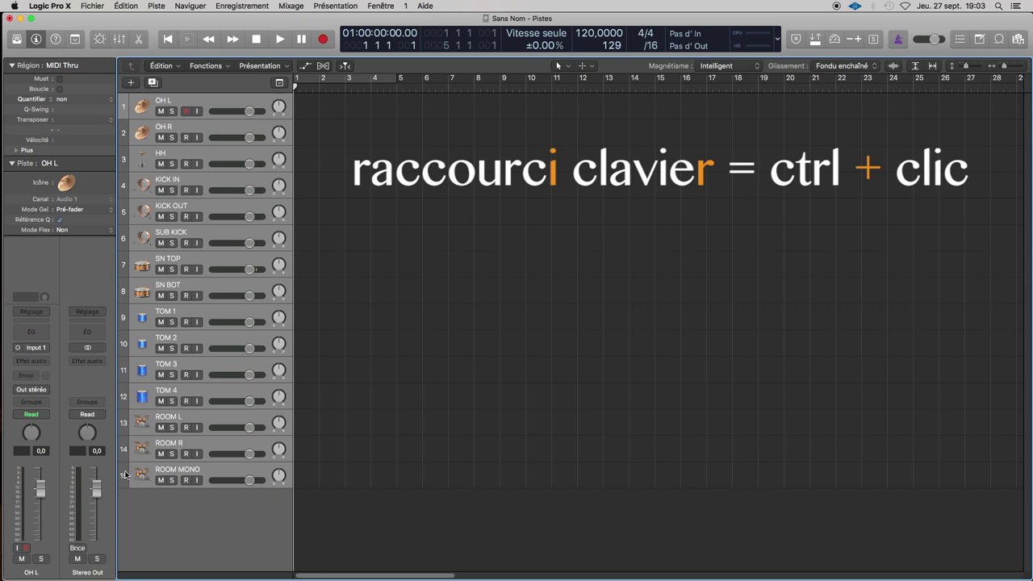
pyautogui.keyDown('ctrl'); pyautogui.click(125, 474); pyautogui.keyUp('ctrl')
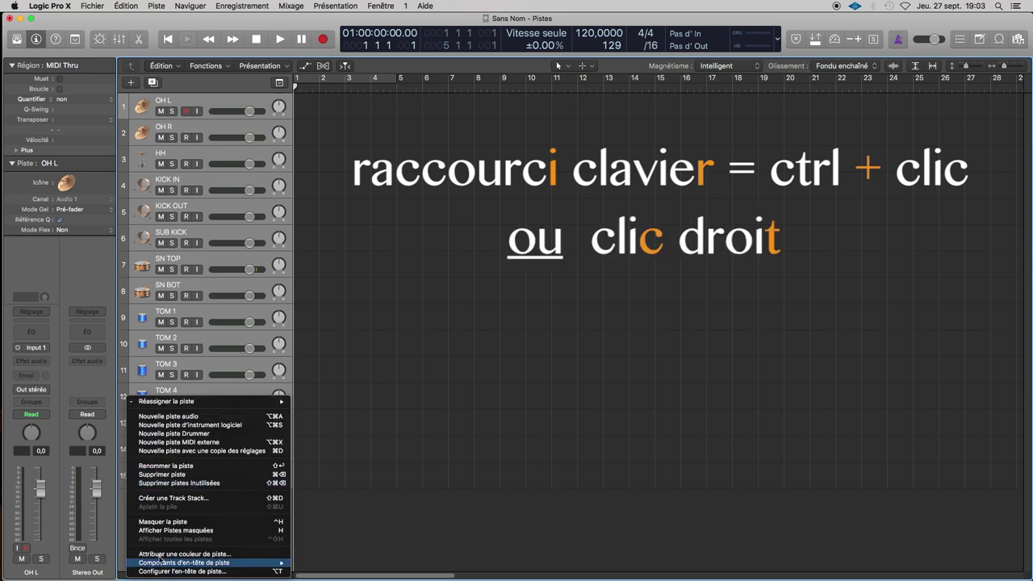
pyautogui.click(195, 554)
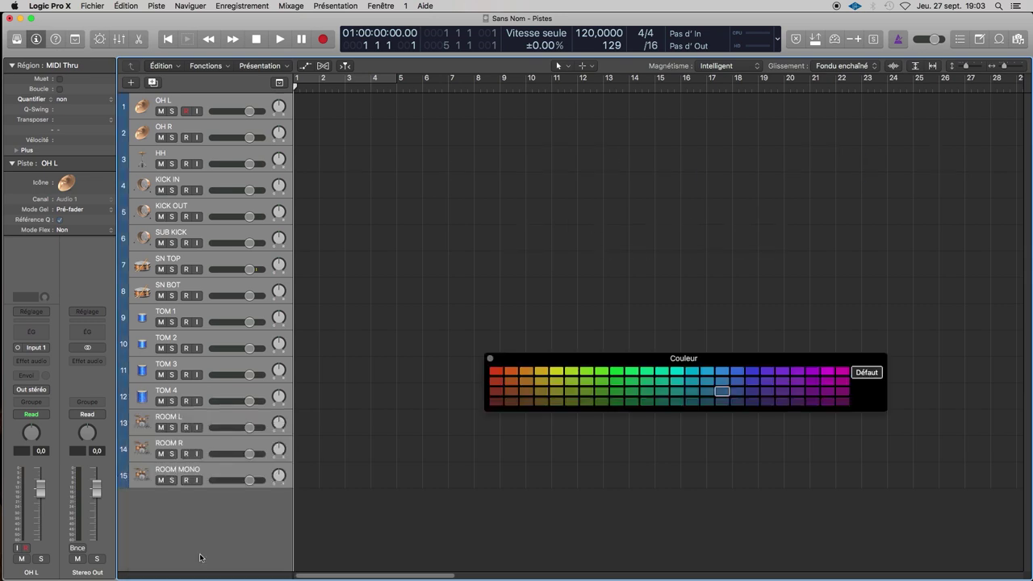
pyautogui.click(495, 401)
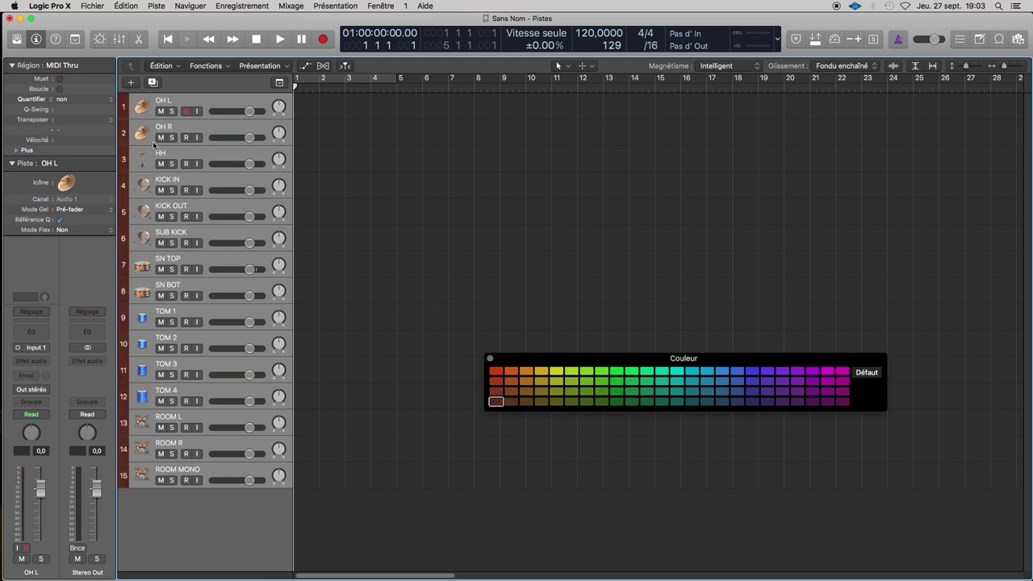
pyautogui.moveTo(527, 359); pyautogui.dragTo(439, 323)
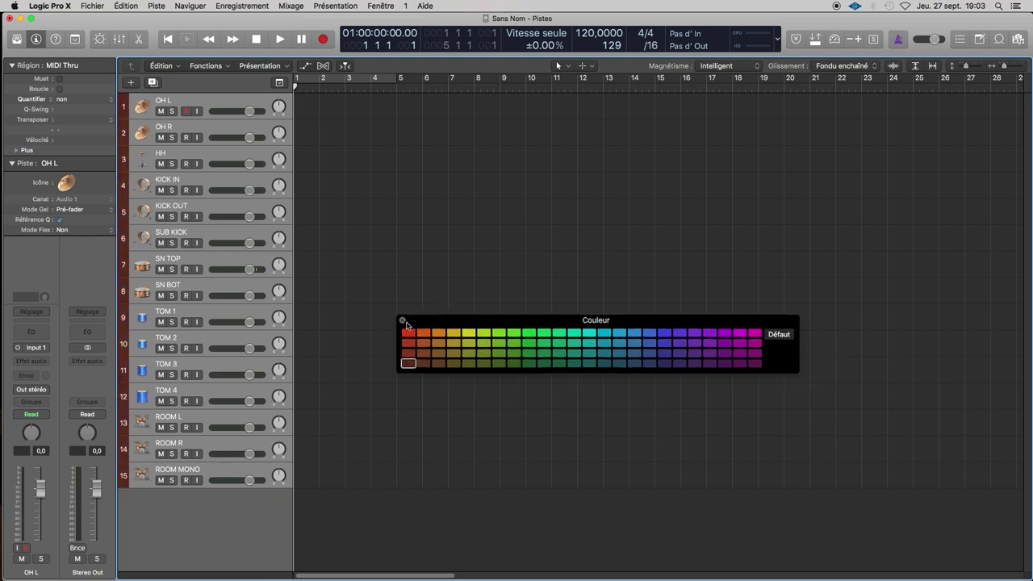
pyautogui.click(401, 321)
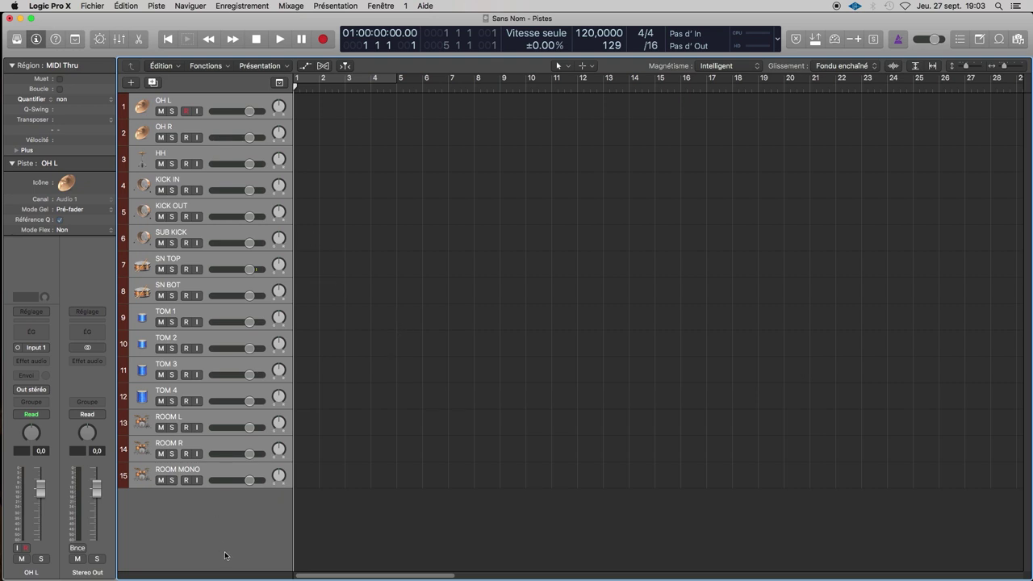
pyautogui.click(221, 504)
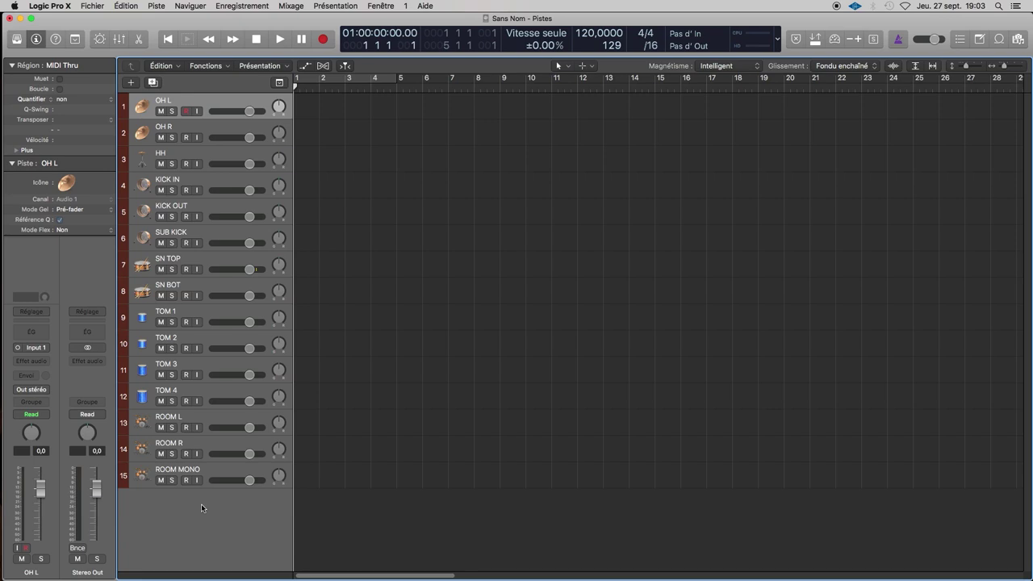
# Show the mixer below the tracks area
pyautogui.press('x')
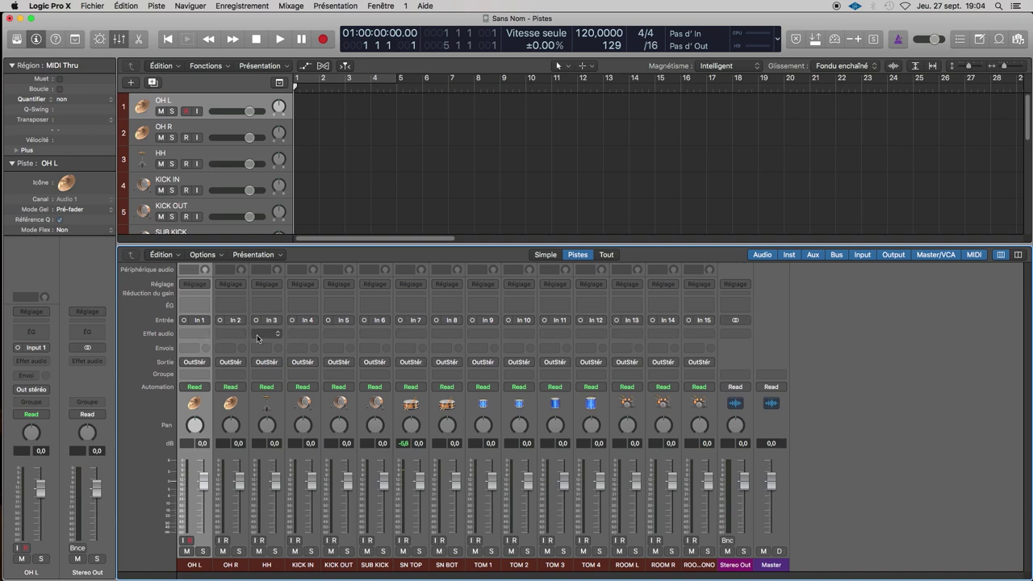
# Assign Input 4 to the OH L channel and Input 5 to the OH R channel
pyautogui.click(197, 321)
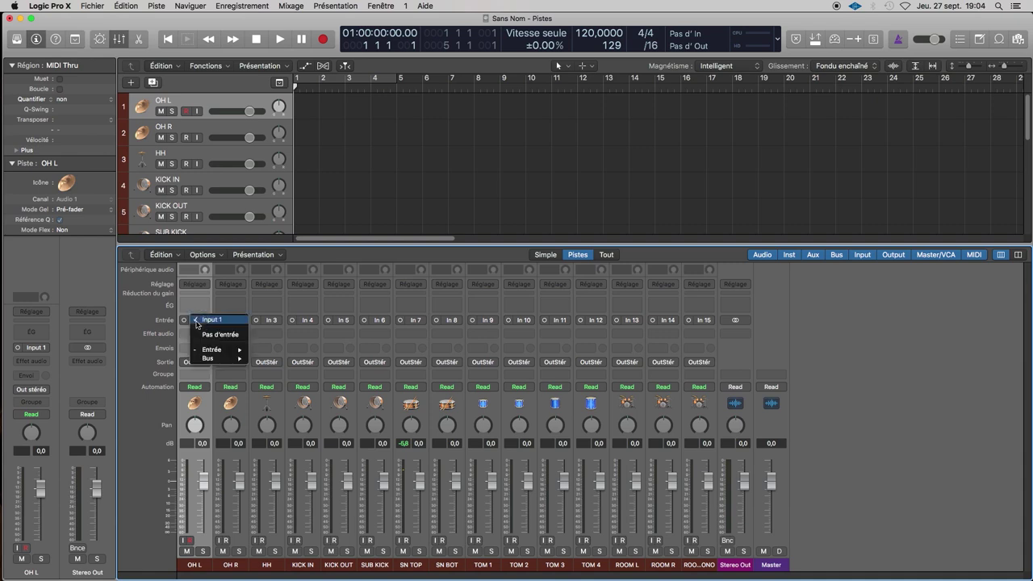
pyautogui.moveTo(223, 353)
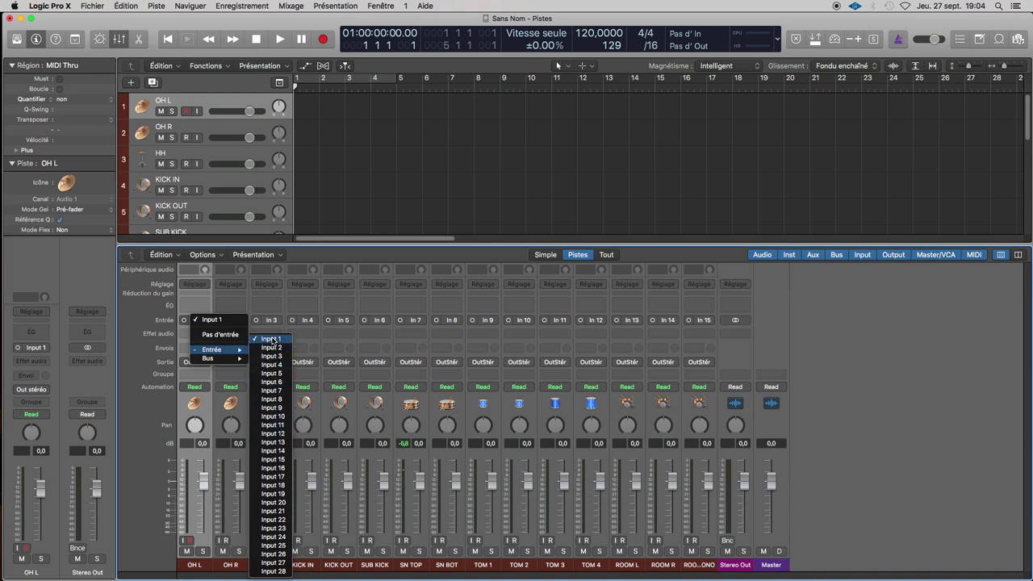
pyautogui.click(271, 365)
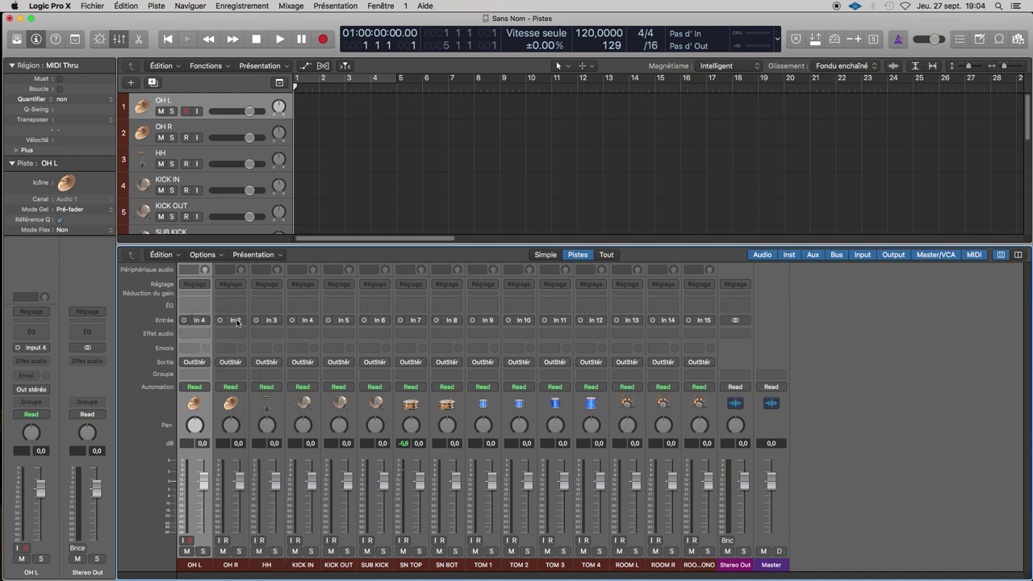
pyautogui.click(237, 320)
pyautogui.moveTo(257, 350)
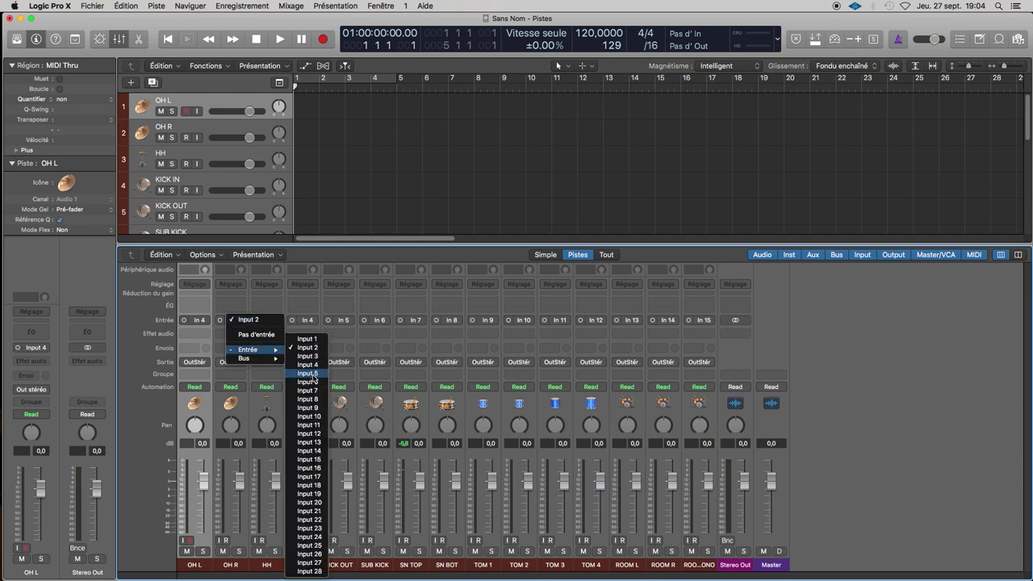
pyautogui.click(313, 374)
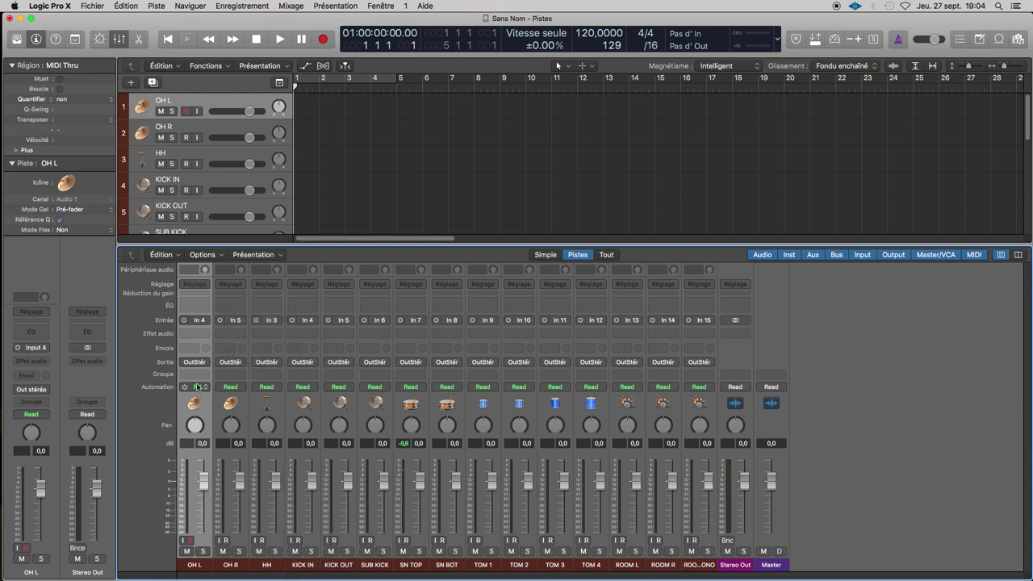
# Set the OH L channel back to Input 1 and the OH R channel back to Input 2
pyautogui.click(199, 321)
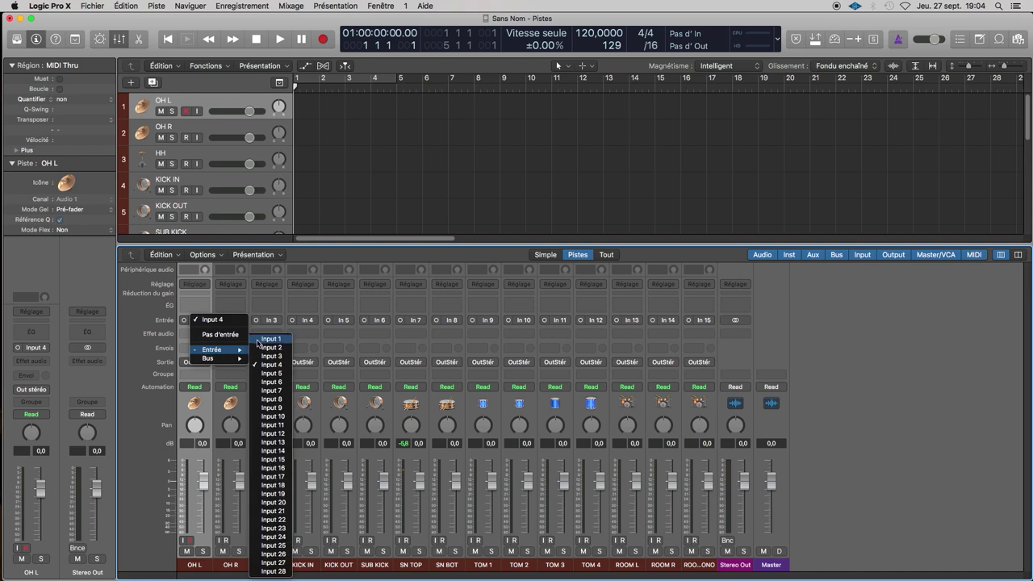
pyautogui.click(263, 339)
pyautogui.click(234, 320)
pyautogui.moveTo(257, 349)
pyautogui.click(307, 348)
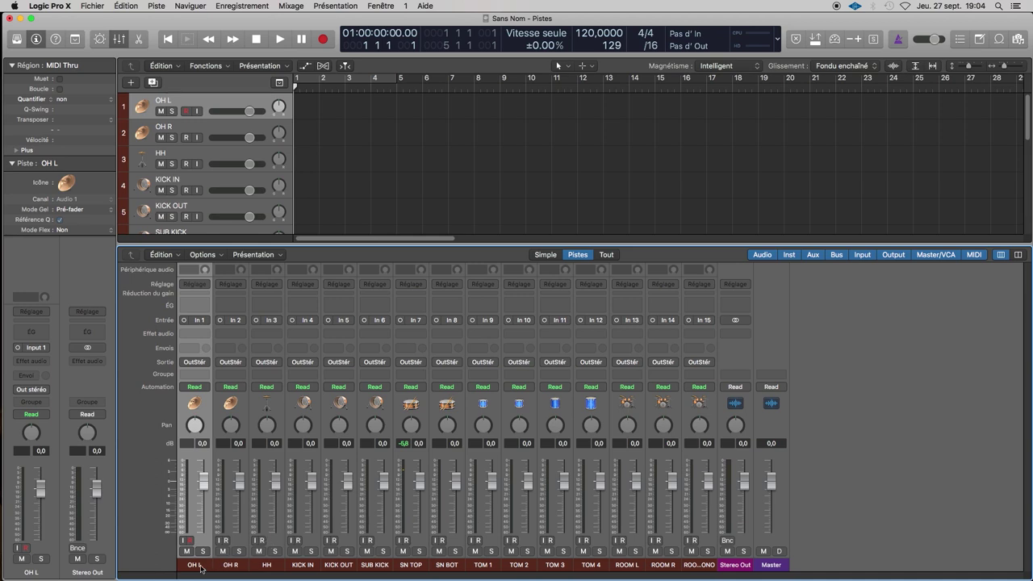
# Put all channel strips from OH L to ROOM MONO into a new Group 1
pyautogui.moveTo(196, 566); pyautogui.dragTo(706, 567)
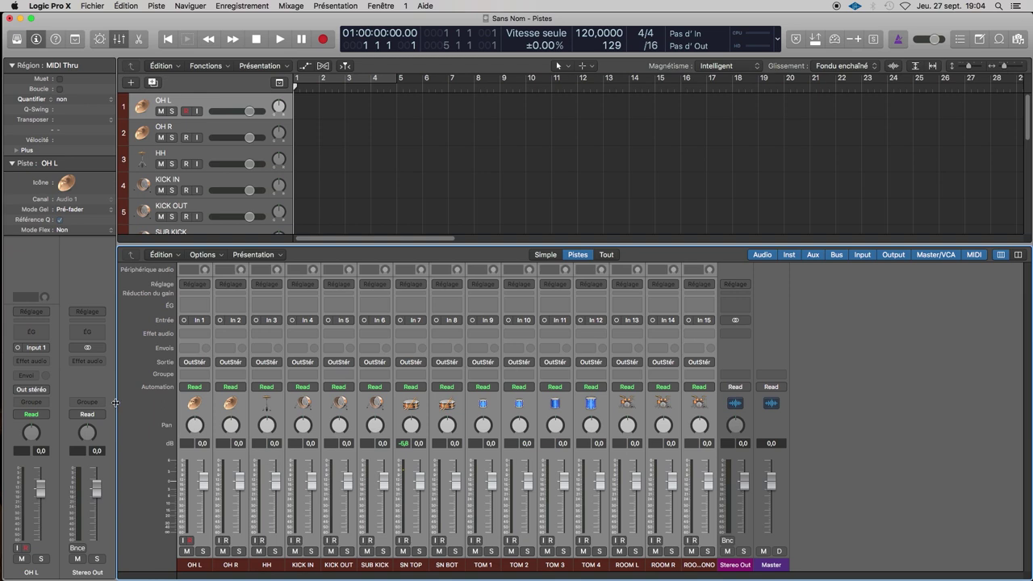
pyautogui.click(196, 375)
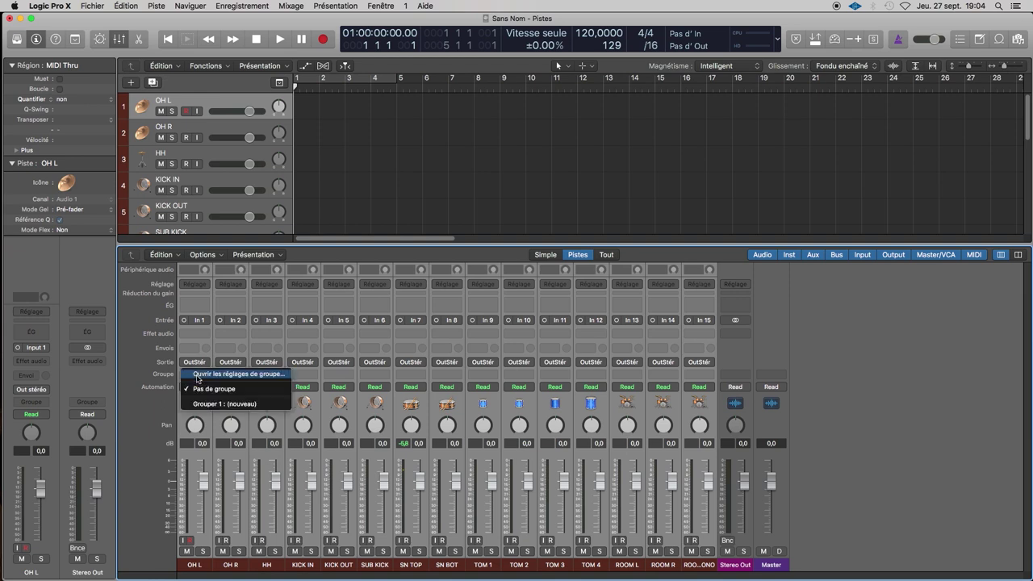
pyautogui.click(219, 403)
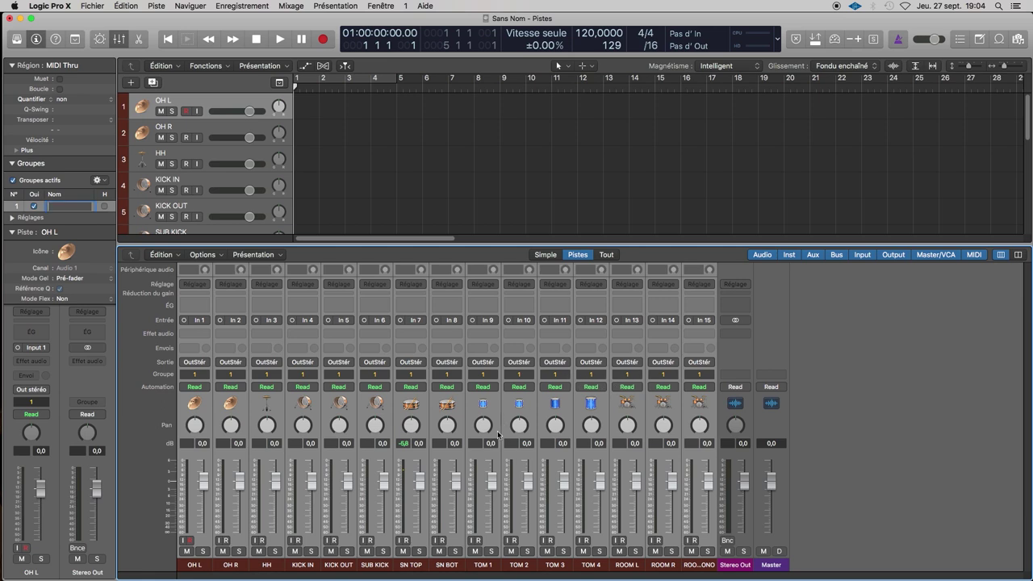
# Test the group link by lowering the SUB KICK fader to -5,2 dB and resetting it to 0,0
pyautogui.moveTo(458, 484)
pyautogui.mouseDown()
pyautogui.moveTo(454, 501)
pyautogui.moveTo(457, 482)
pyautogui.mouseUp()
pyautogui.click(202, 568)
pyautogui.moveTo(384, 482)
pyautogui.mouseDown()
pyautogui.moveTo(406, 514)
pyautogui.moveTo(382, 497)
pyautogui.mouseUp()
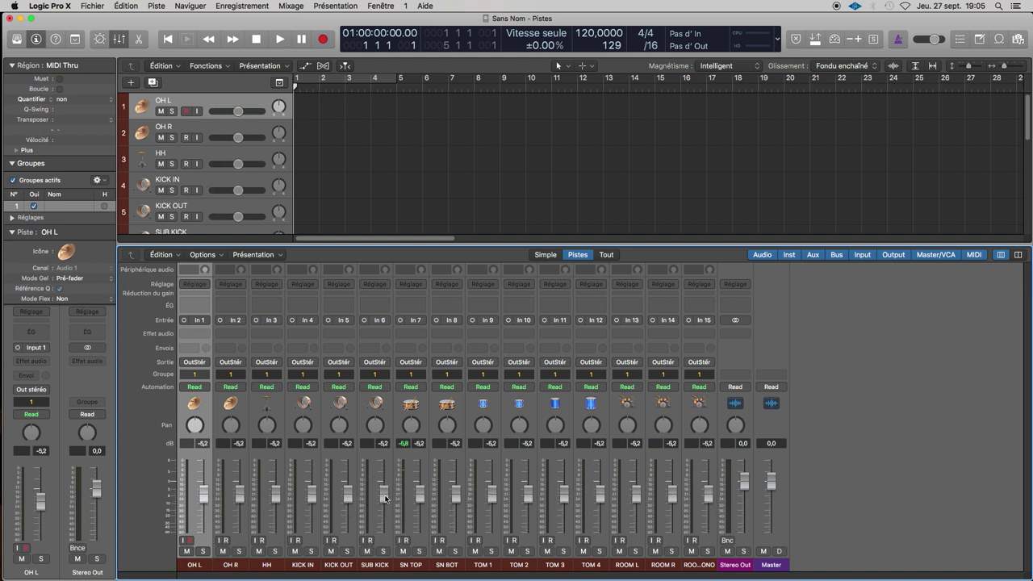
pyautogui.keyDown('alt'); pyautogui.click(384, 496); pyautogui.keyUp('alt')
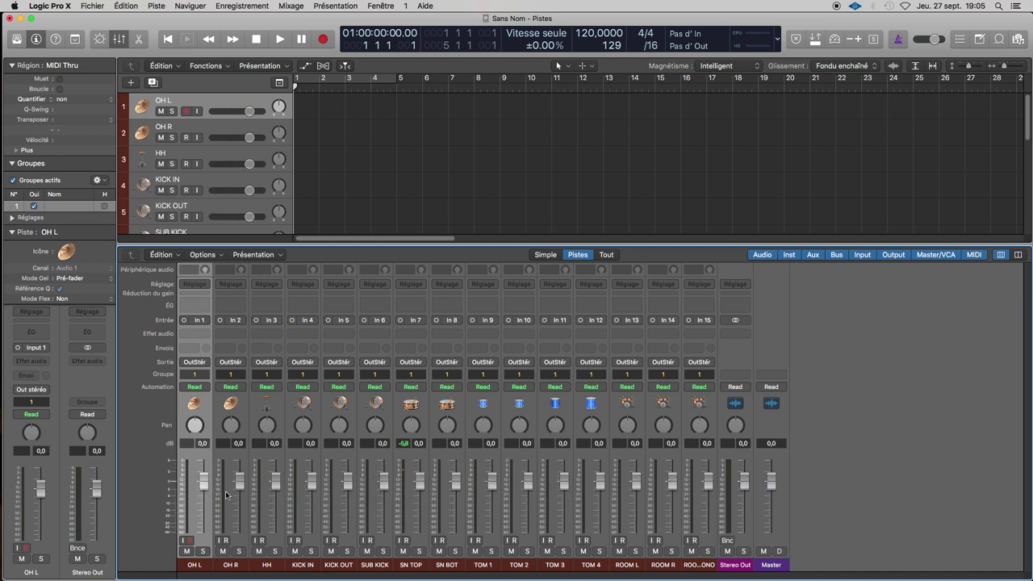
# Open the group settings and name group 1 REC
pyautogui.click(195, 374)
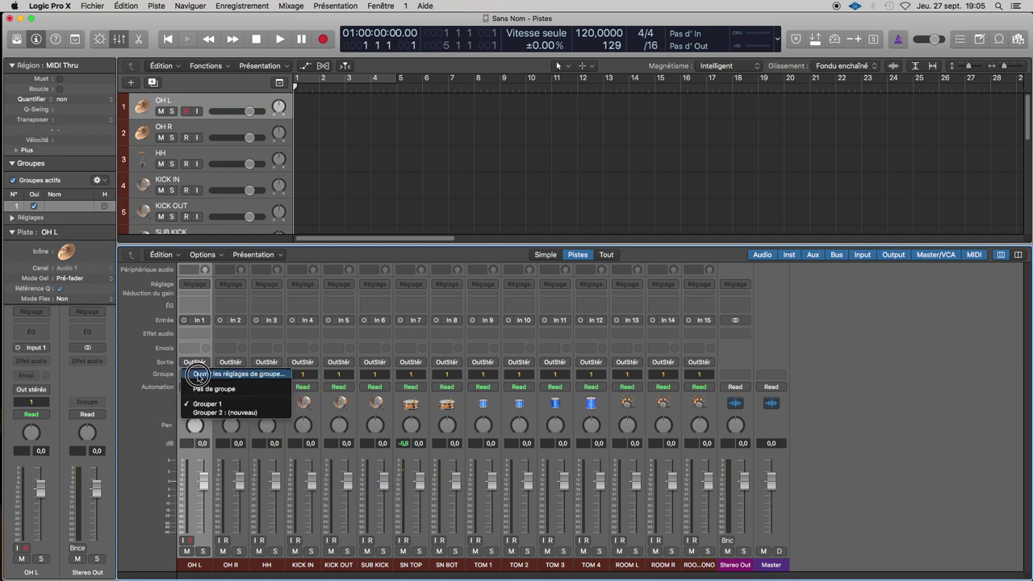
pyautogui.click(237, 375)
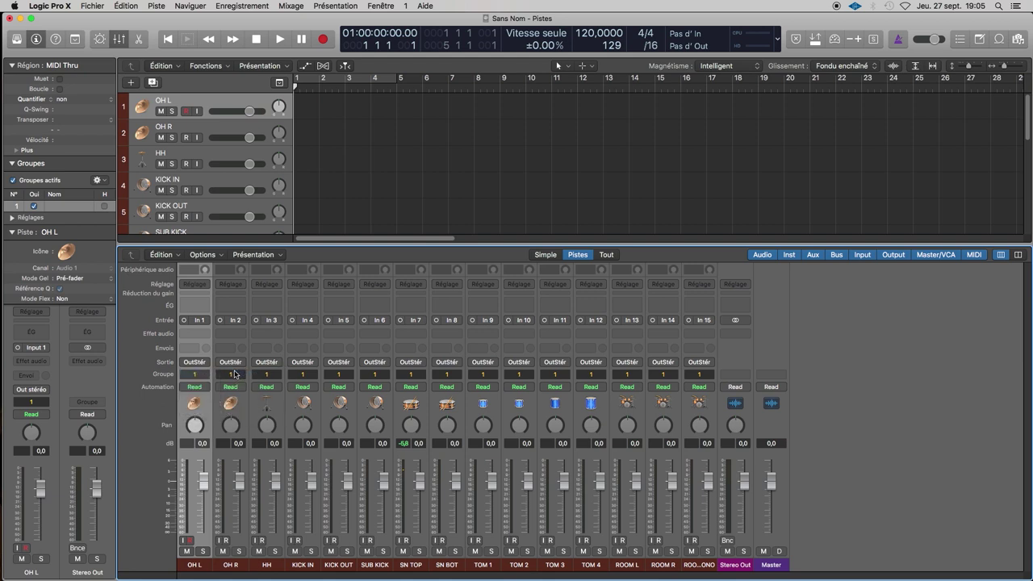
pyautogui.doubleClick(448, 102)
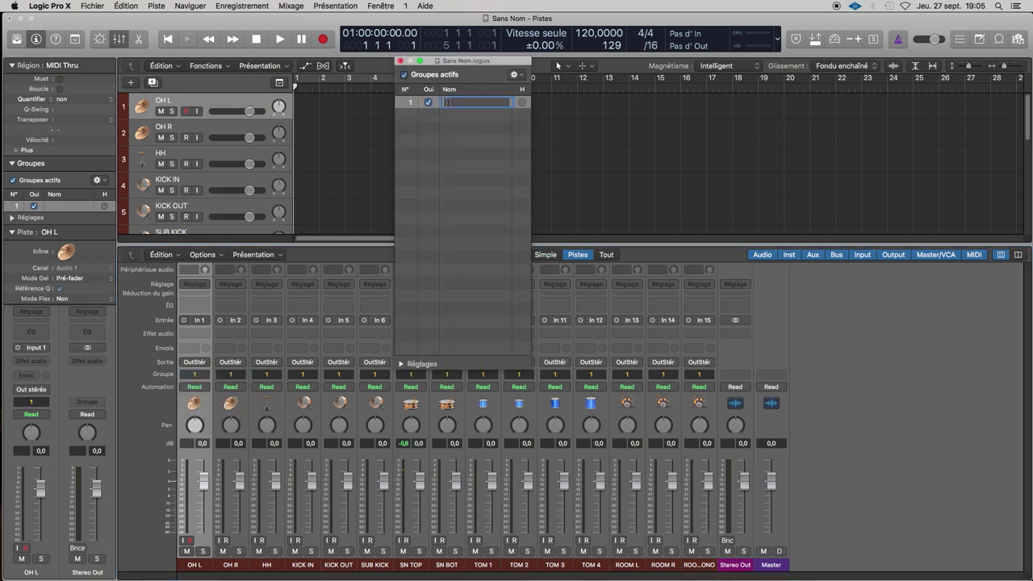
pyautogui.write('REC')
pyautogui.press('Return')
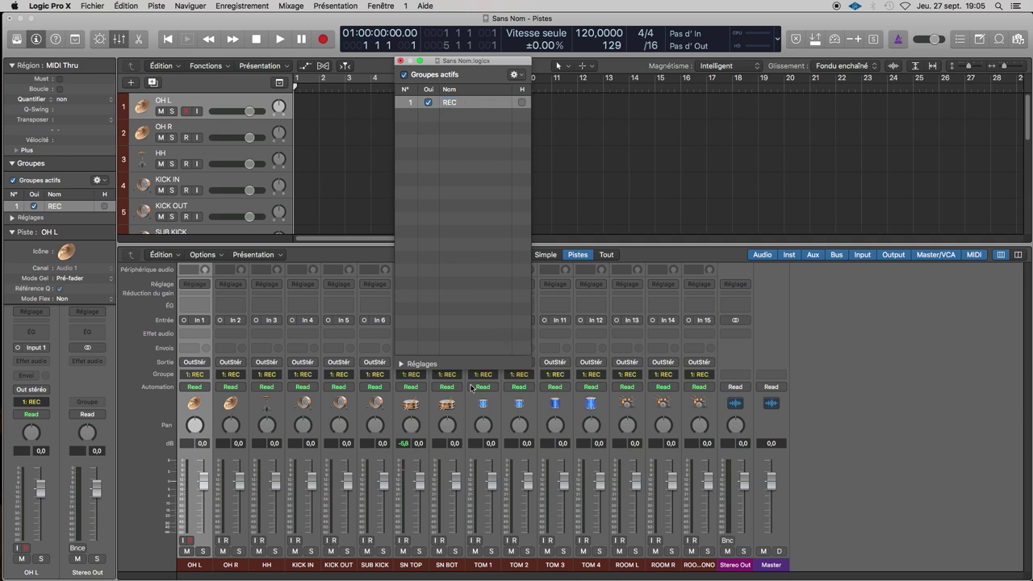
# Add Enregistrer to the linked settings of the REC group and close the group settings window
pyautogui.moveTo(488, 371); pyautogui.dragTo(490, 169)
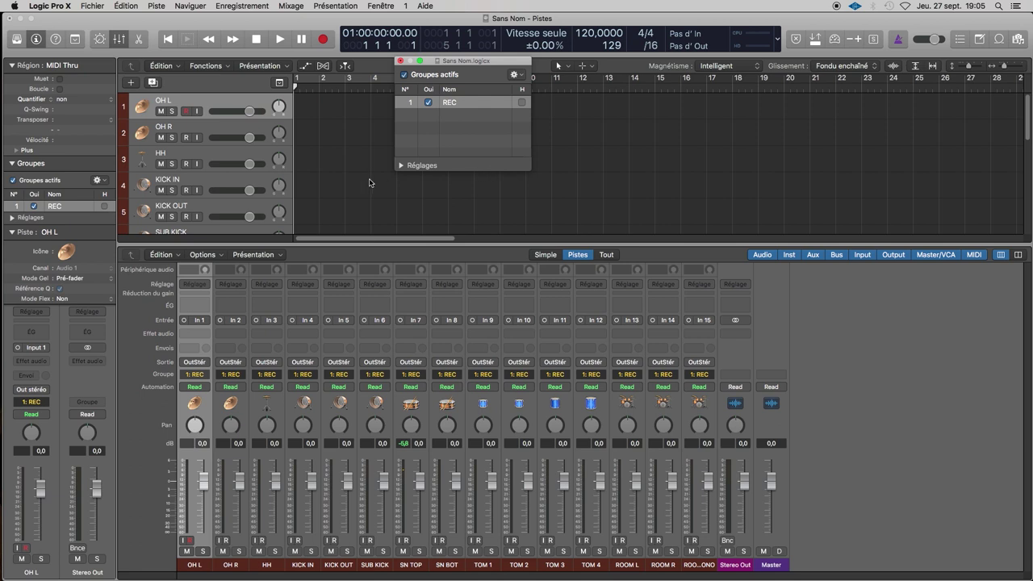
pyautogui.click(401, 167)
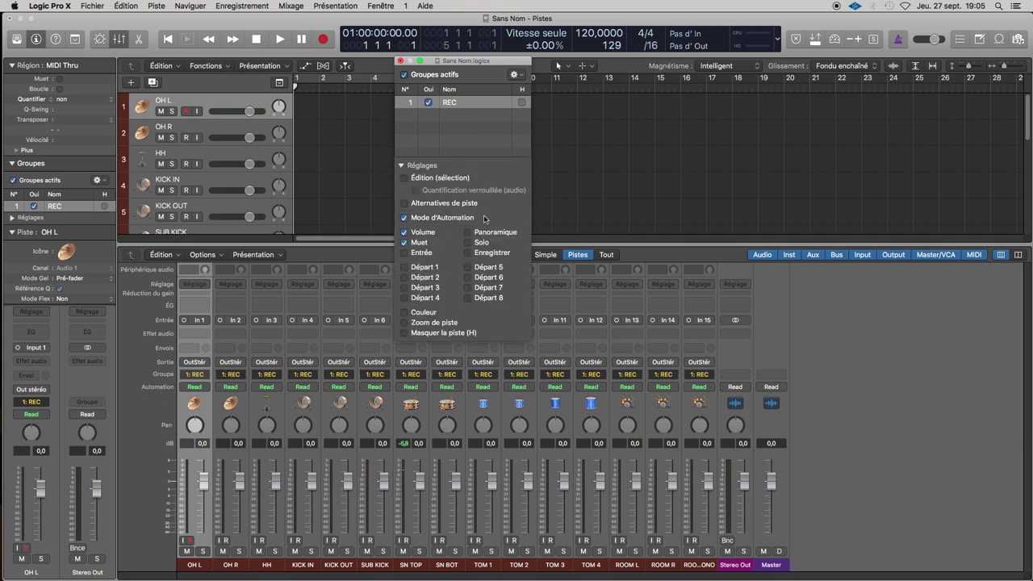
pyautogui.click(468, 252)
pyautogui.click(400, 61)
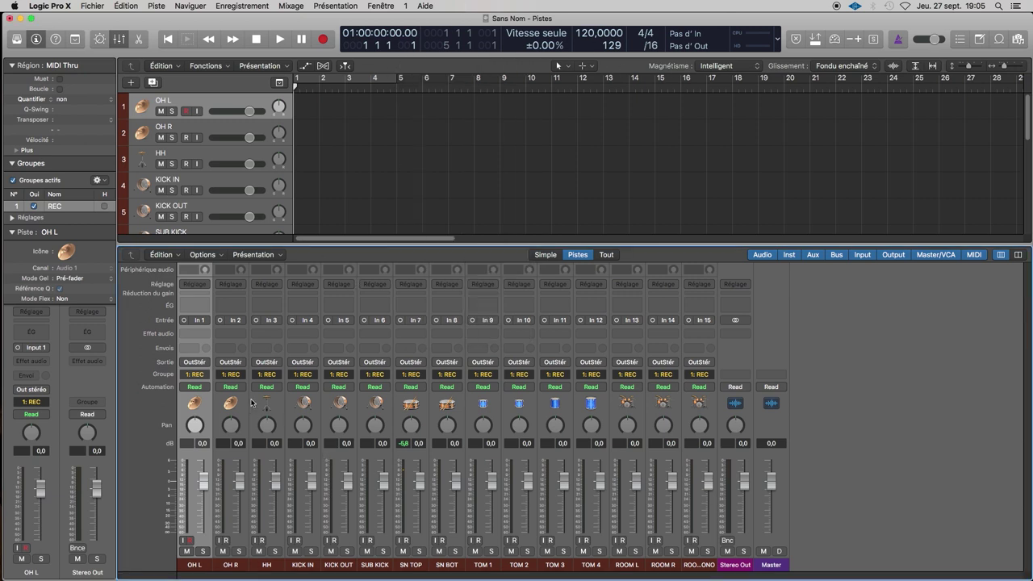
# Arm all channels of the REC group for recording through the OH L channel
pyautogui.click(189, 540)
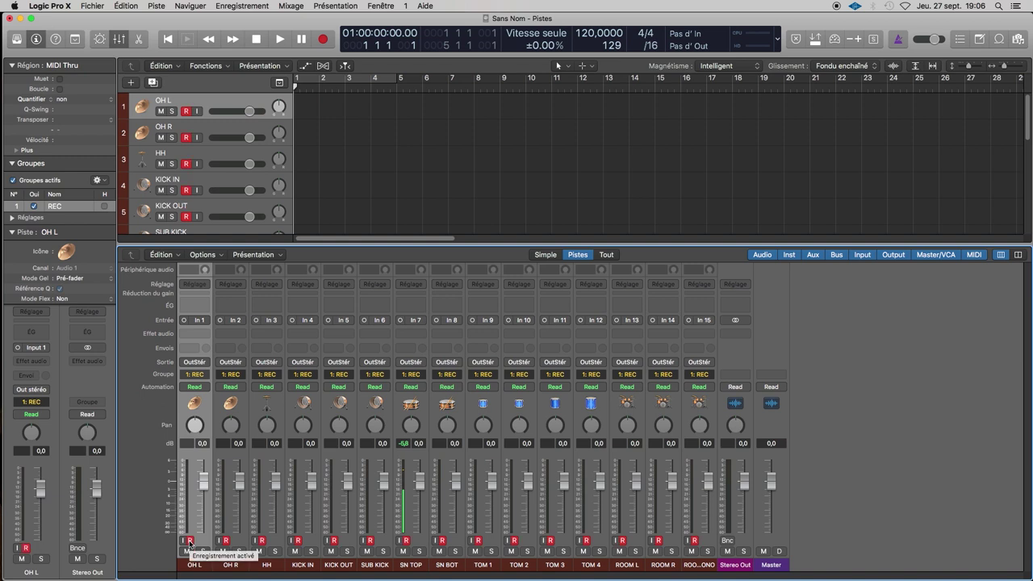
pyautogui.click(189, 541)
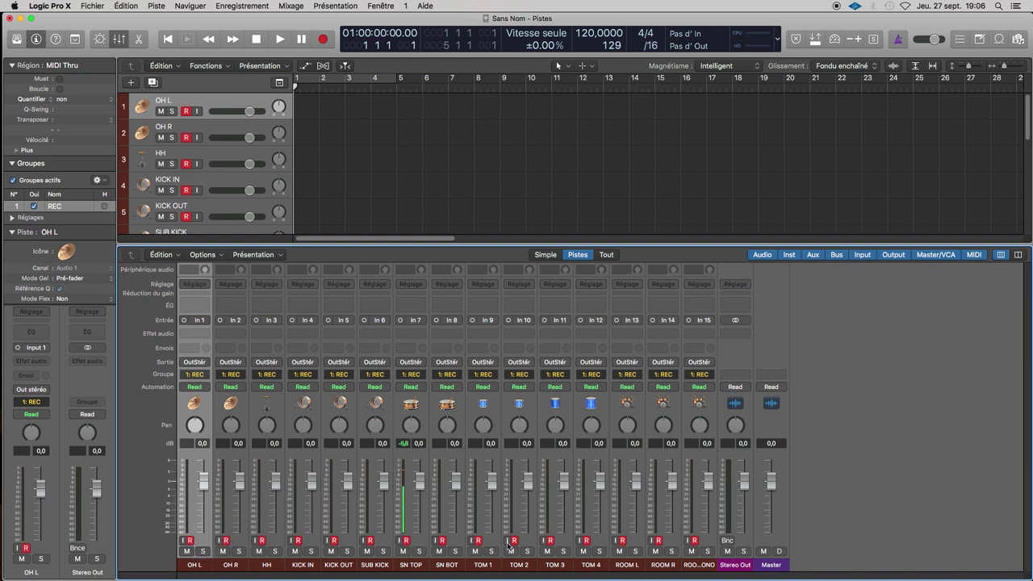
# Toggle record arming of the REC group through OH R, ending disarmed, and turn on input monitoring for the group through OH L
pyautogui.click(227, 540)
pyautogui.click(227, 540)
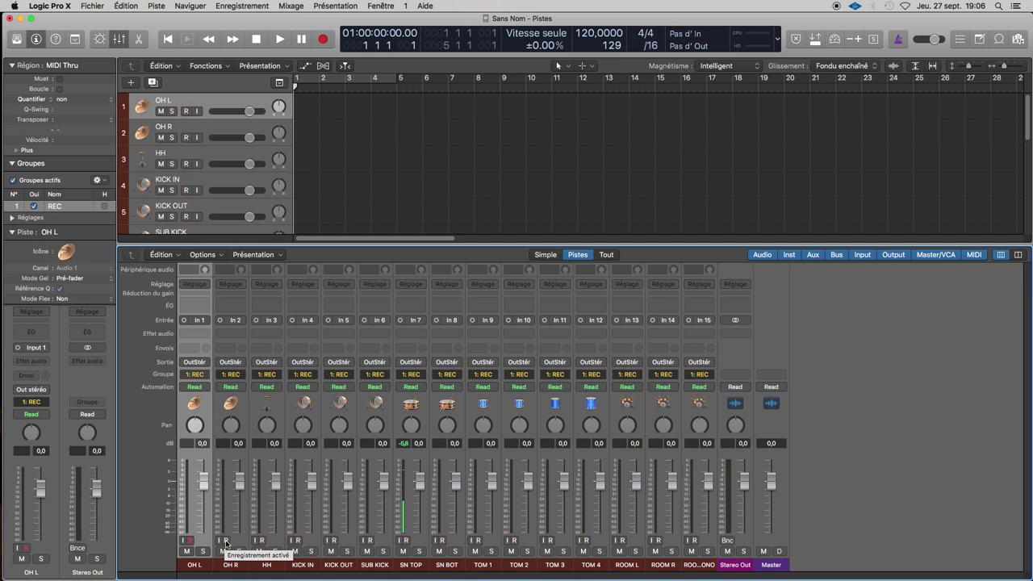
pyautogui.click(226, 540)
pyautogui.click(226, 541)
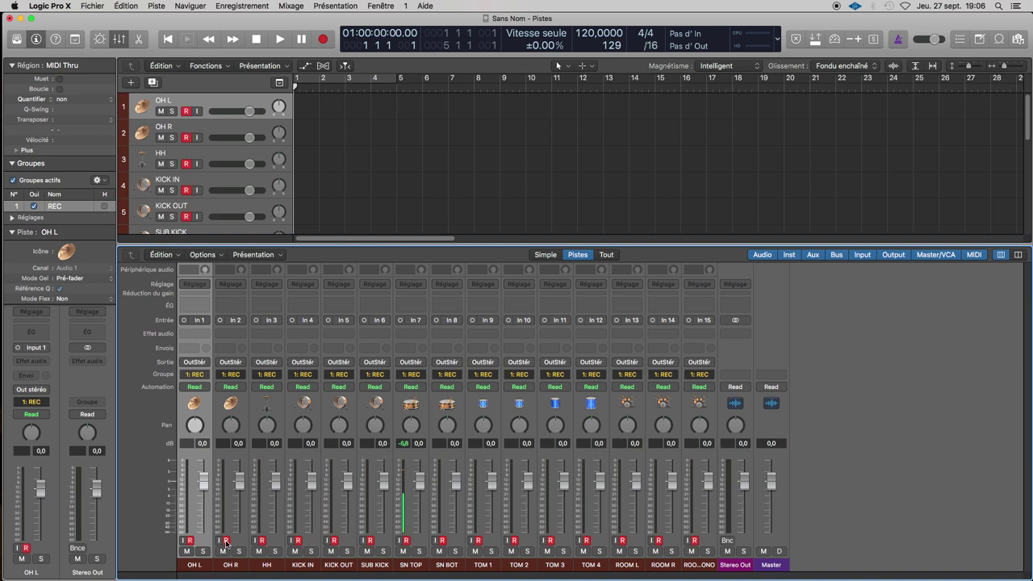
pyautogui.click(226, 541)
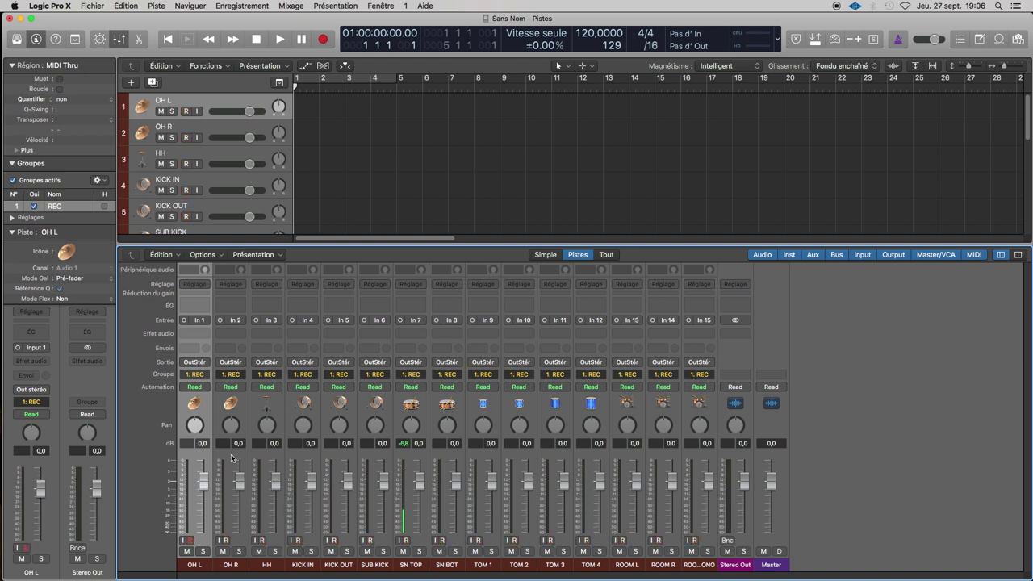
pyautogui.click(183, 540)
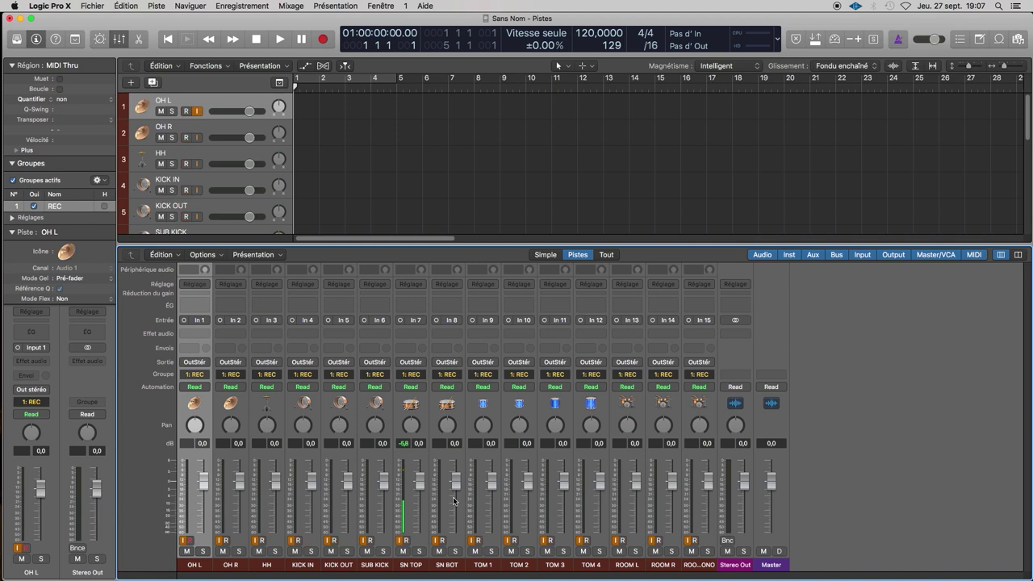
# Hide the mixer and reduce the track height until all 15 drum tracks form a compact list
pyautogui.press('x')
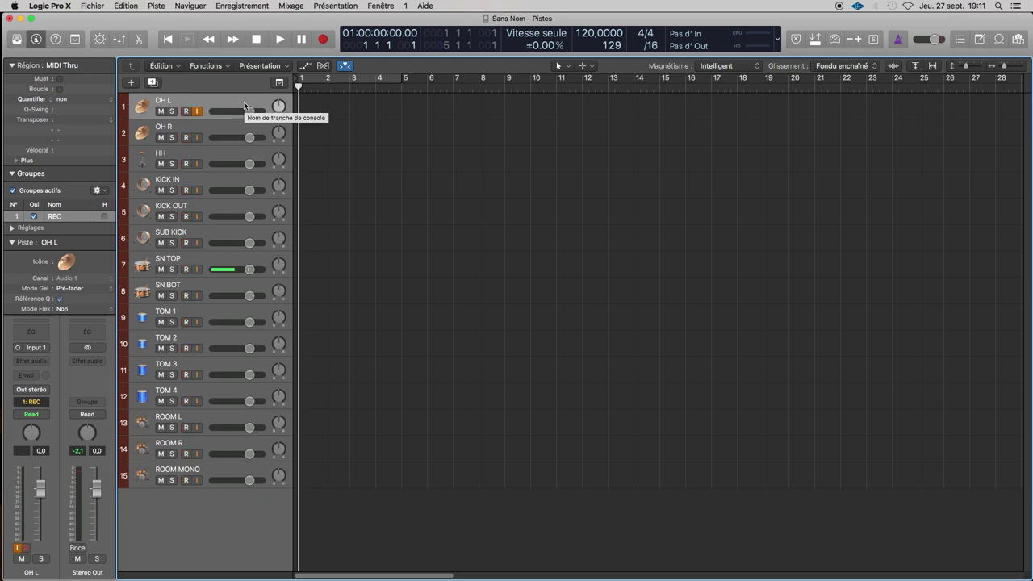
pyautogui.press('super+Up')
pyautogui.press('super+Up')
pyautogui.press('super+Up')
pyautogui.press('super+Up')
pyautogui.press('super+Up')
pyautogui.press('super+Up')
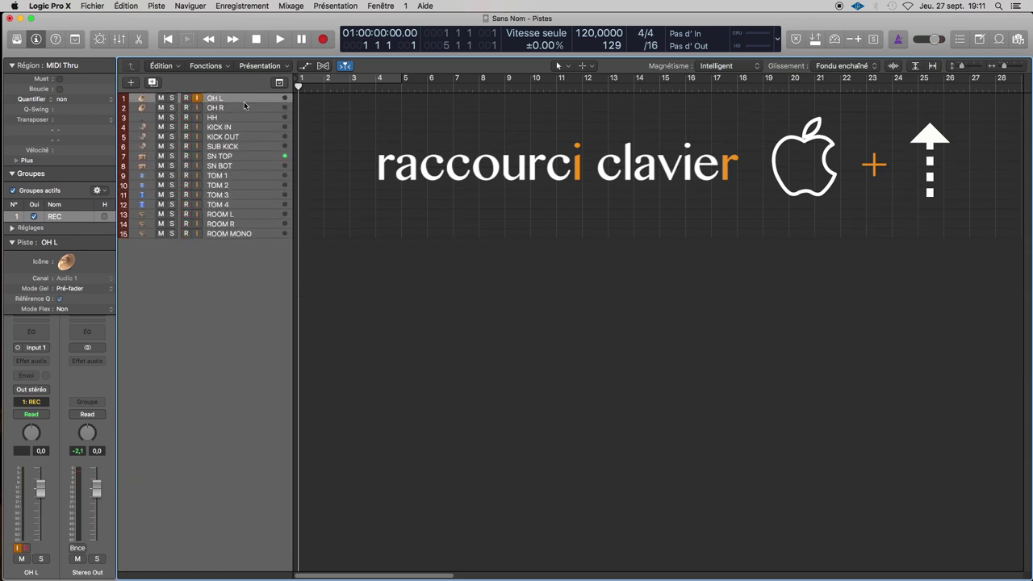
pyautogui.press('super+Up')
# Show the mixer again and record a test take on all 15 armed tracks from bar 1 to about bar 9
pyautogui.press('x')
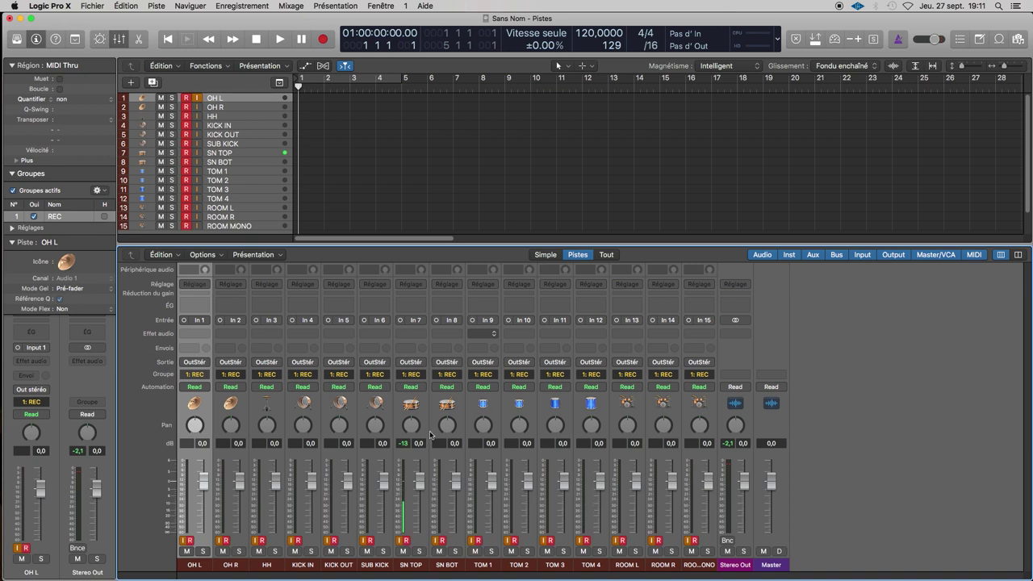
pyautogui.press('r')
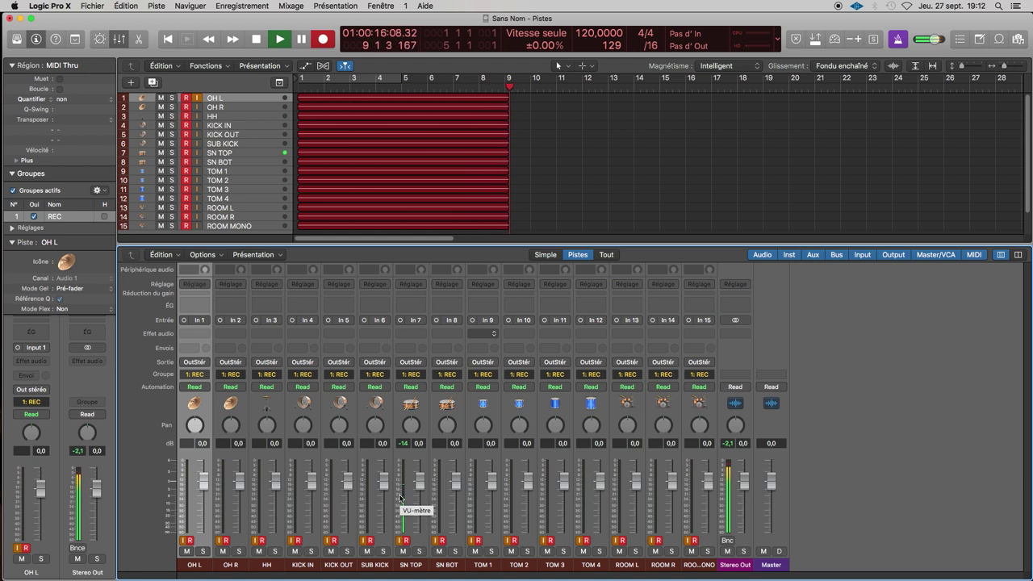
pyautogui.press('space')
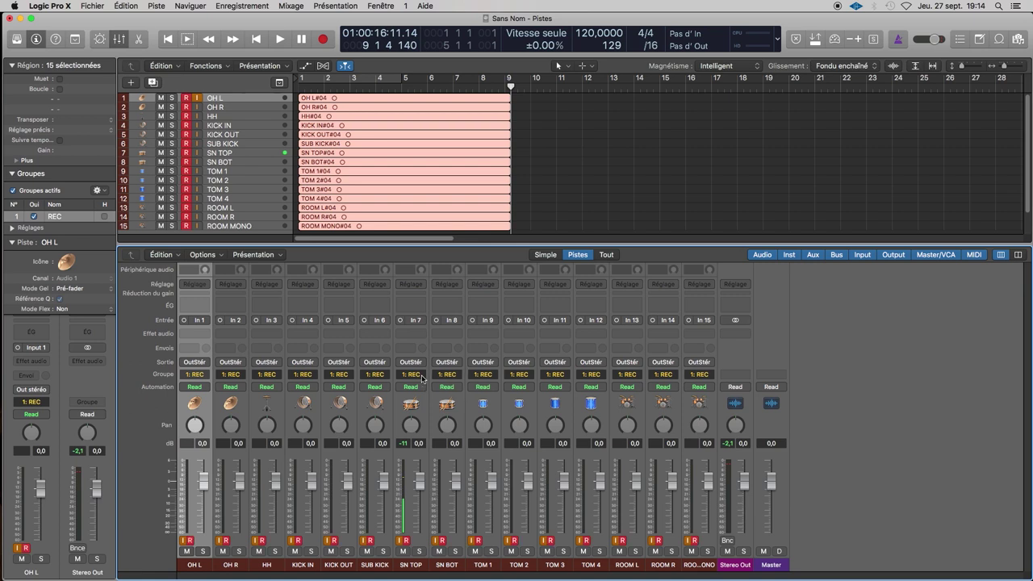
# Hide the mixer, delete the 15 recorded test regions with the Supprimer option applied to all audio files, and return the playhead to the start
pyautogui.press('x')
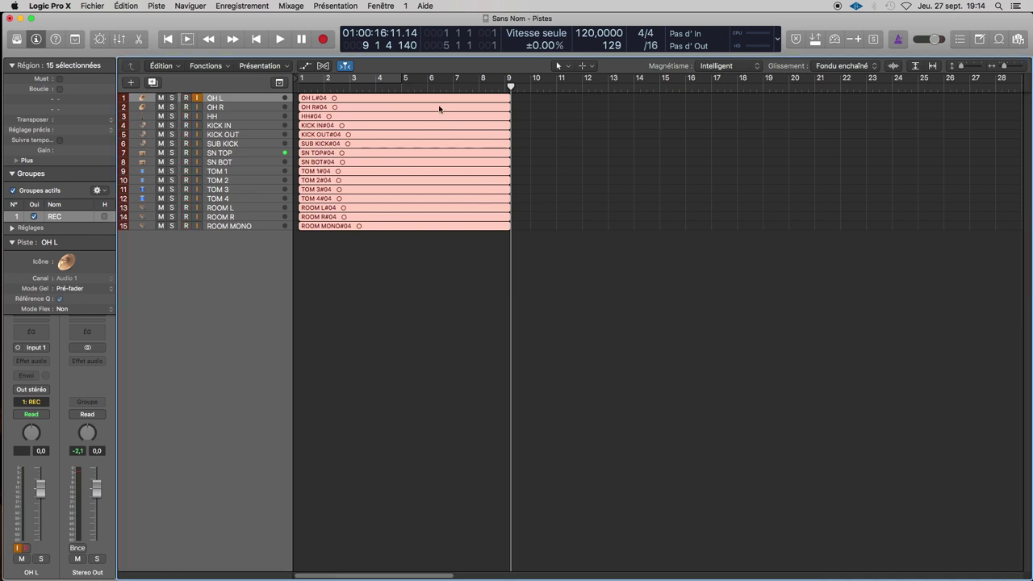
pyautogui.press('Delete')
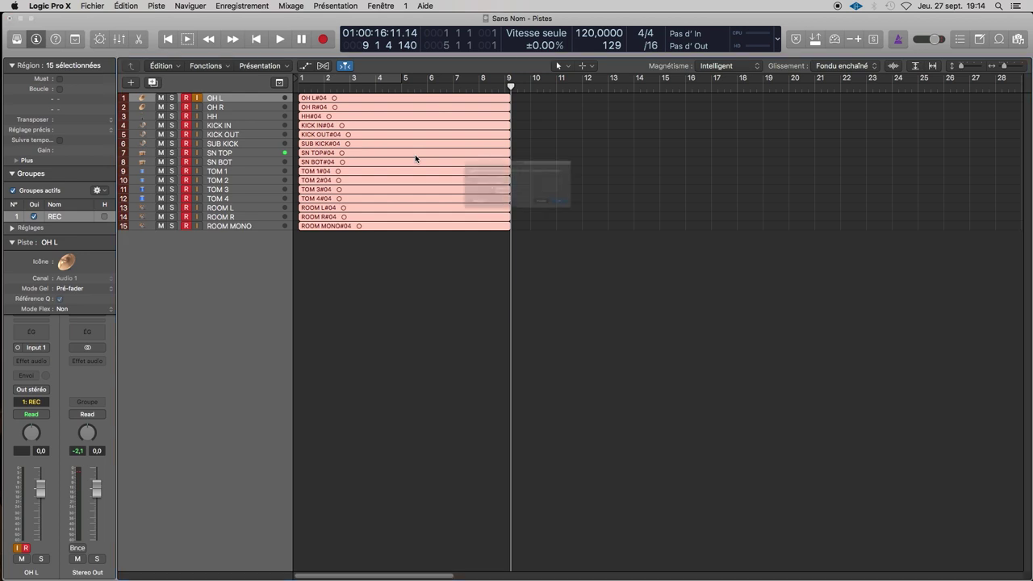
pyautogui.click(397, 227)
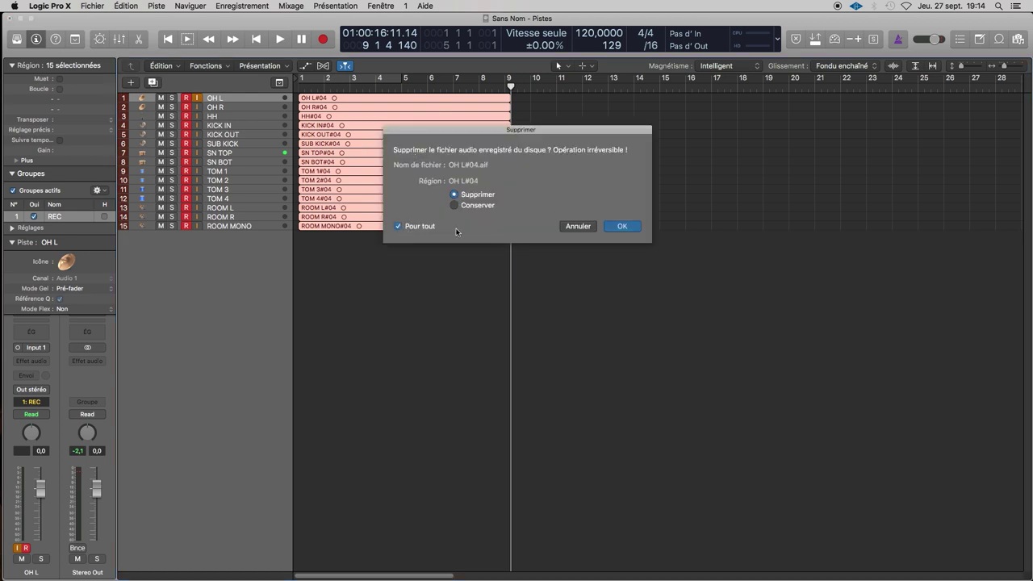
pyautogui.click(637, 227)
pyautogui.press('Return')
# Increase the track height until each track header shows its volume slider and pan knob
pyautogui.press('super+Down')
pyautogui.press('super+Down')
pyautogui.press('super+Down')
pyautogui.press('super+Down')
pyautogui.press('super+Down')
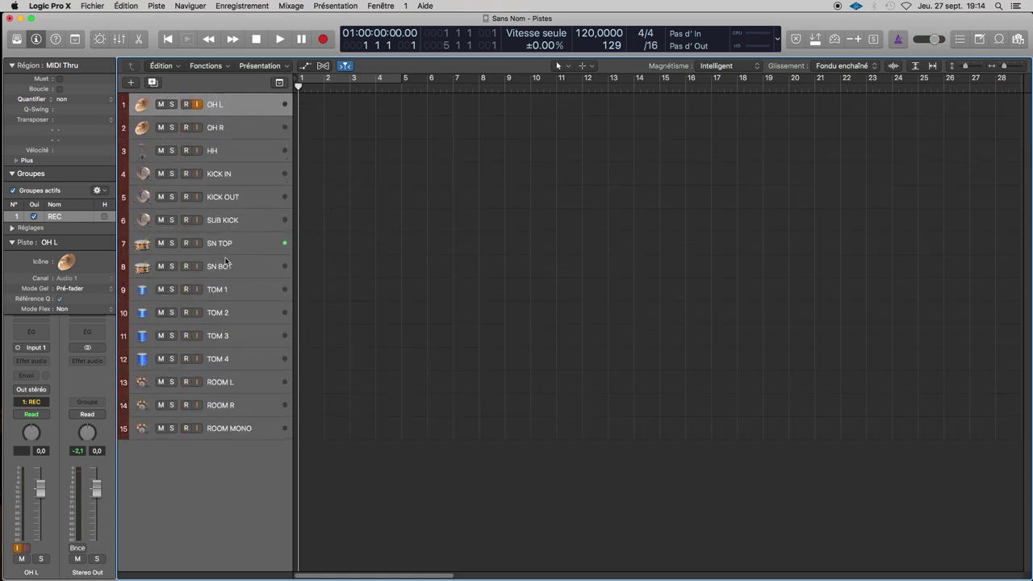
pyautogui.press('super+Down')
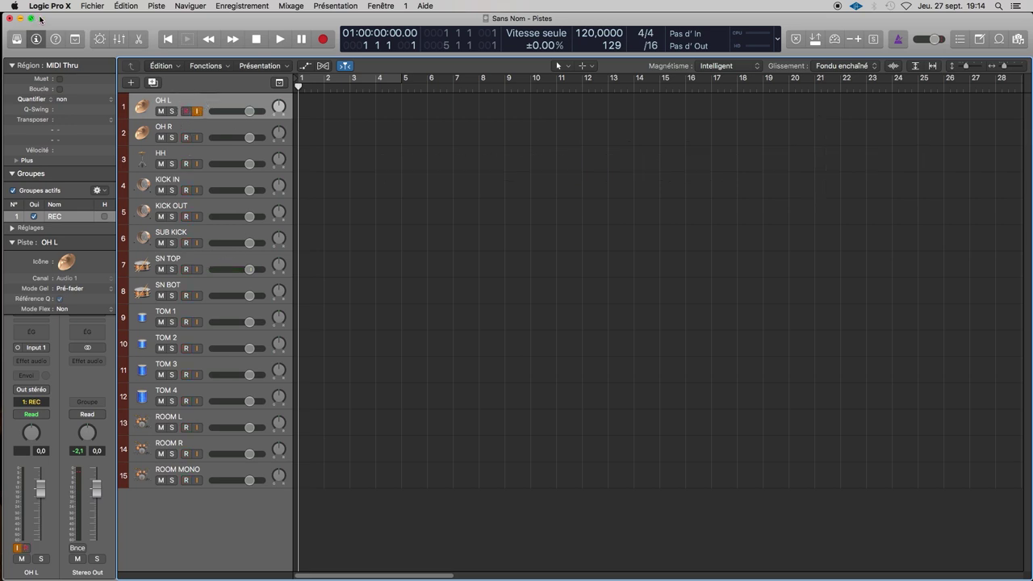
# Save the project as a template named MODELE IZI DRUMMING in Project Templates, replacing the existing file
pyautogui.click(92, 6)
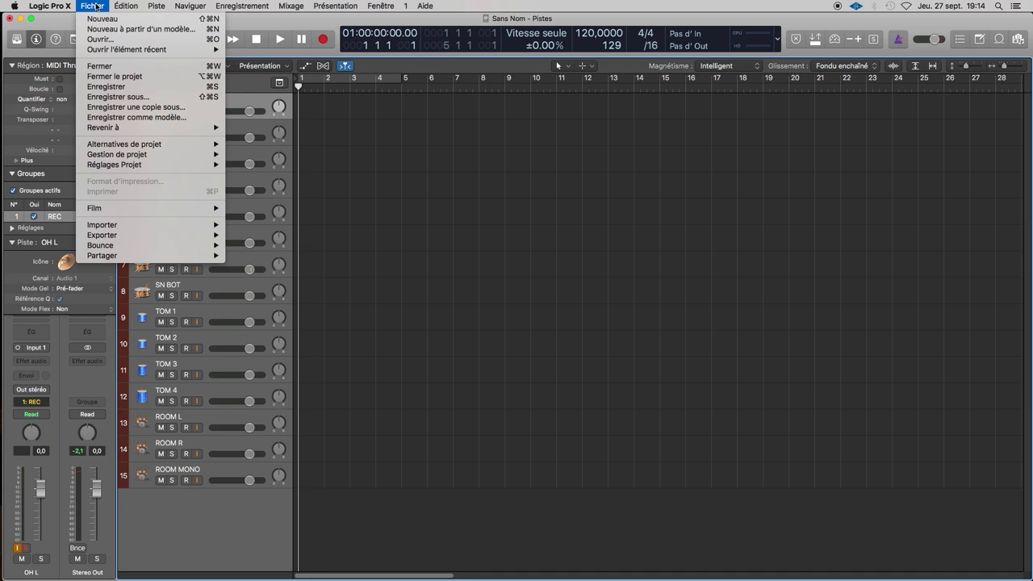
pyautogui.click(142, 121)
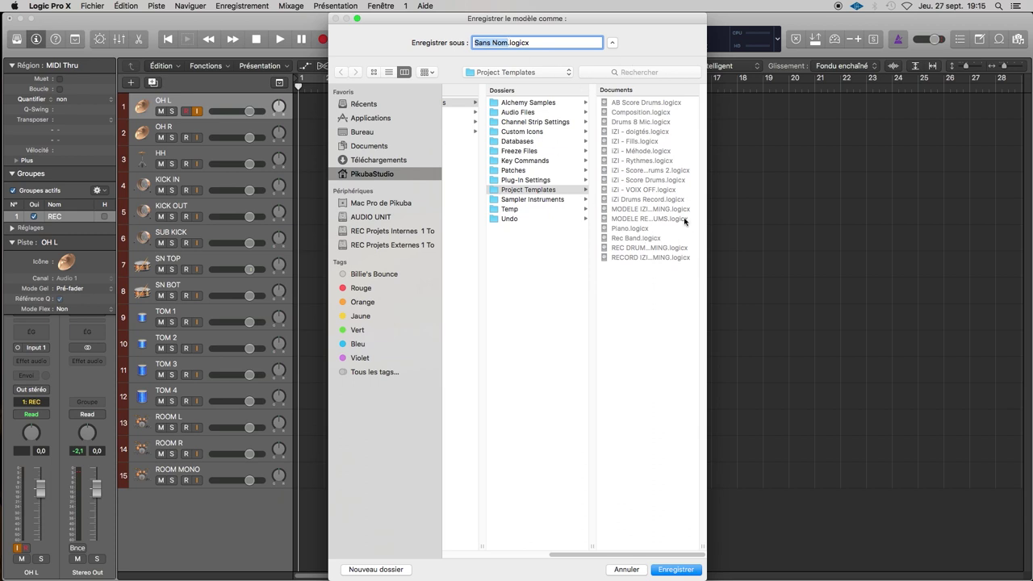
pyautogui.click(639, 209)
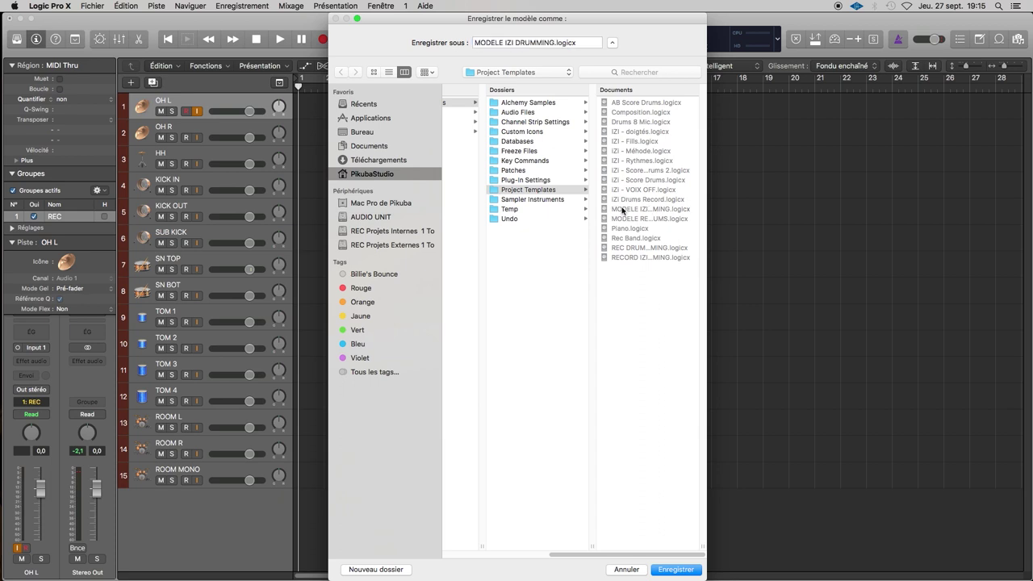
pyautogui.click(678, 569)
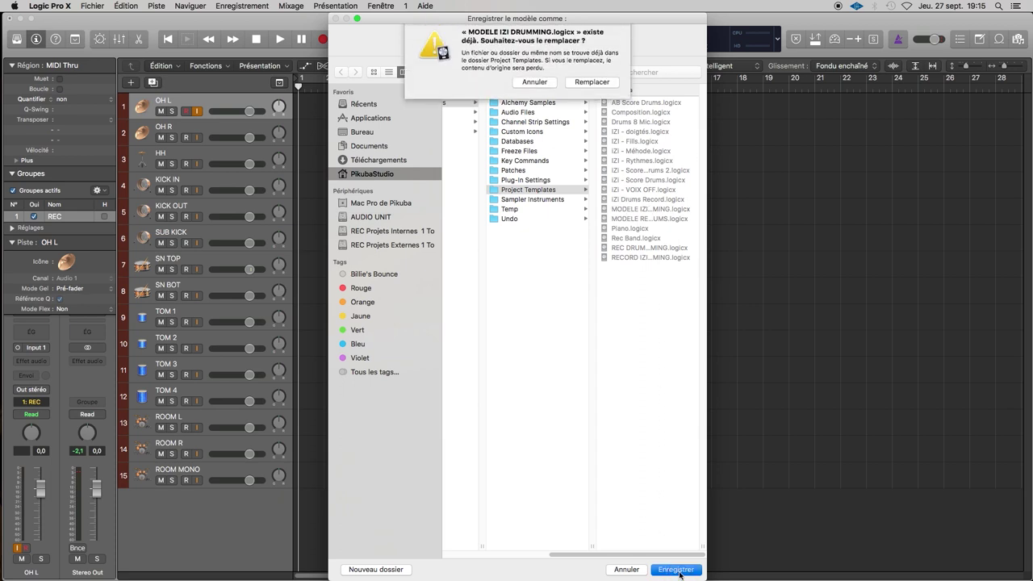
pyautogui.click(591, 88)
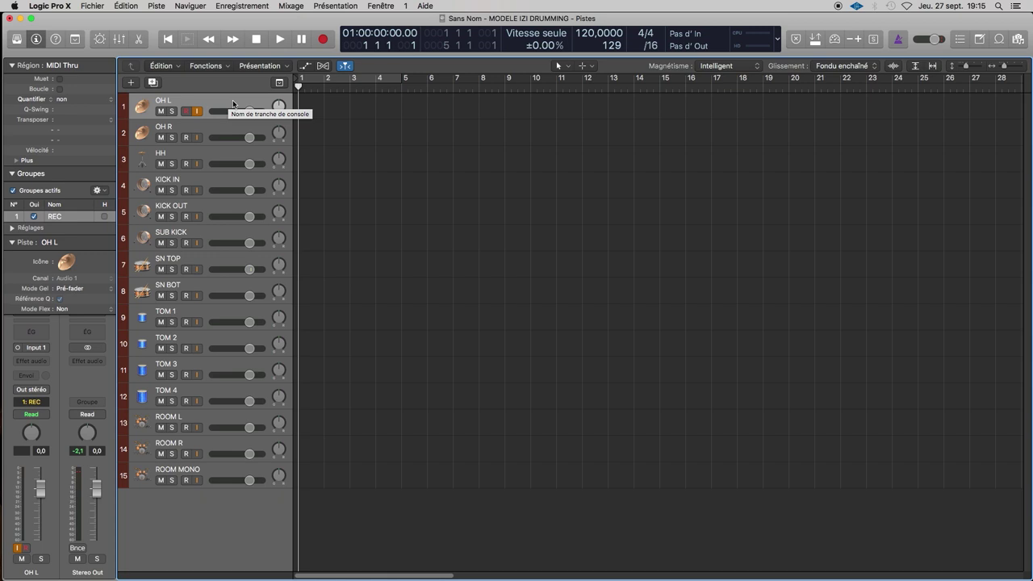
# Close the project
pyautogui.click(93, 7)
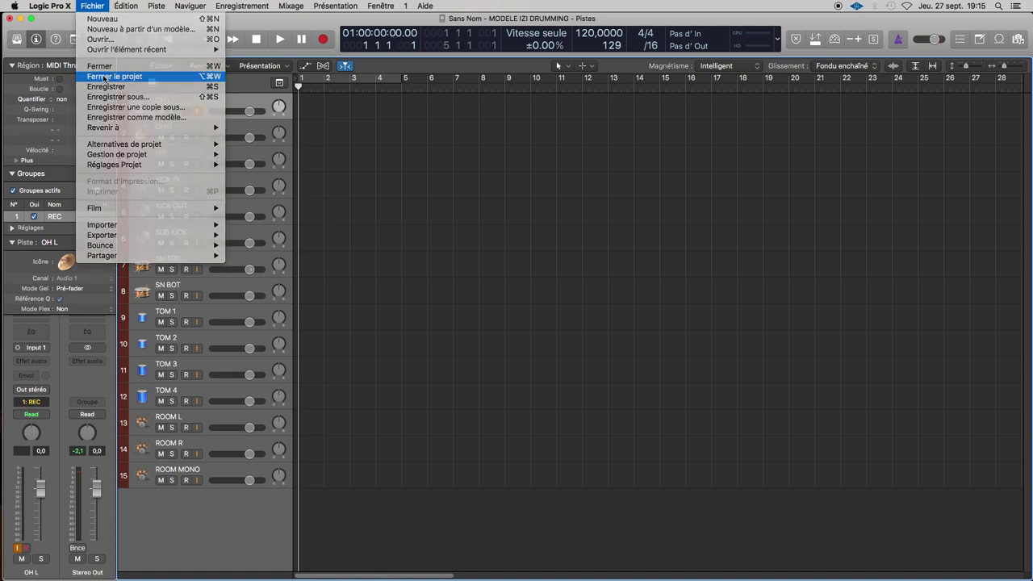